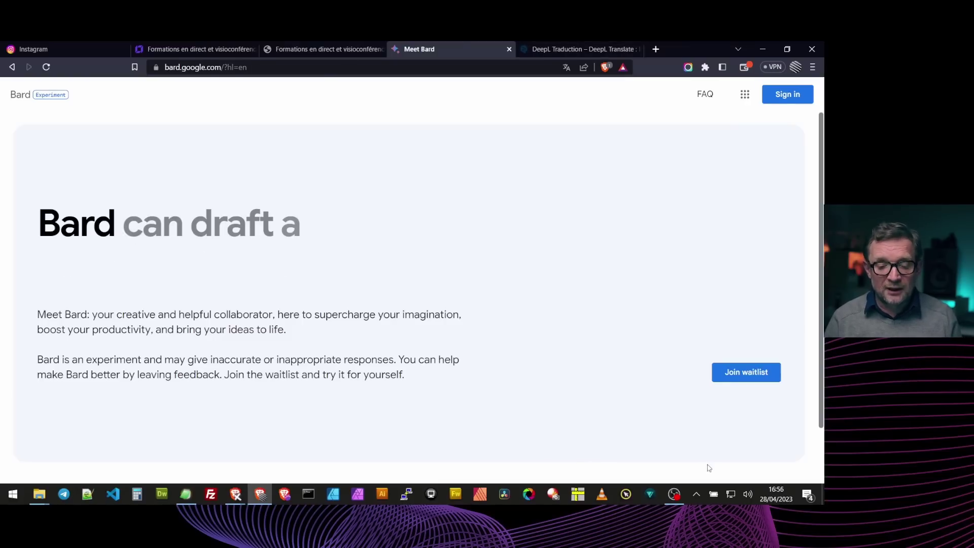
Connect the VPN to the États-Unis - Boston location and minimise its window
left_click(696, 493)
left_click(718, 451)
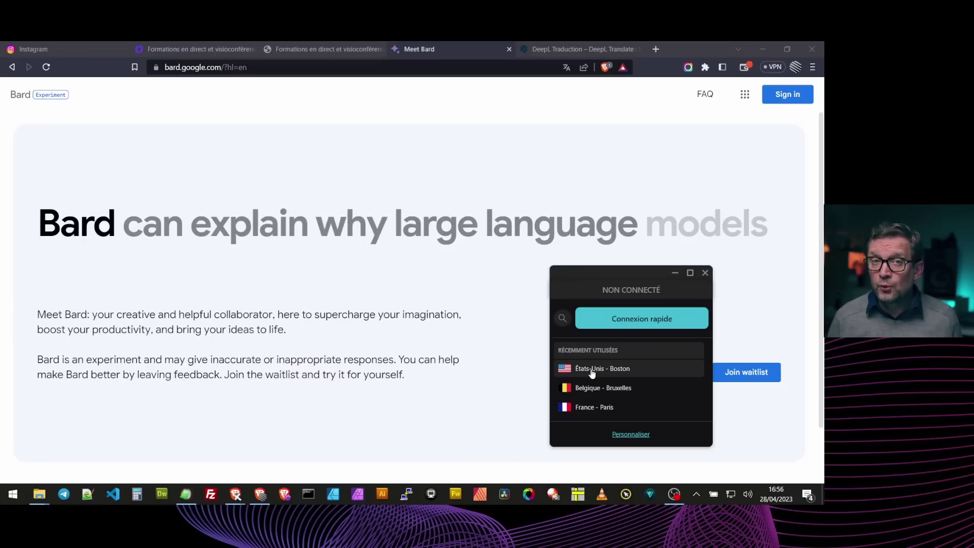
left_click(480, 305)
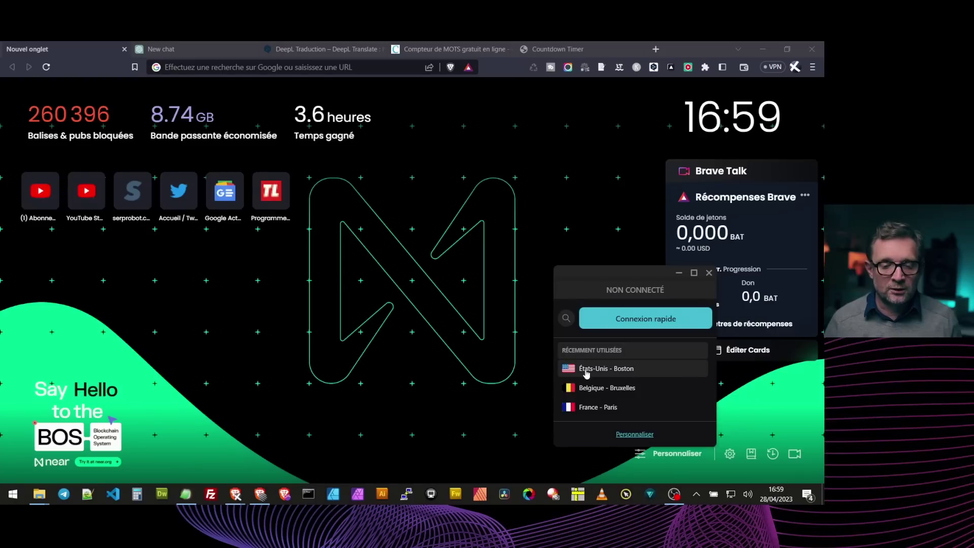
left_click(587, 370)
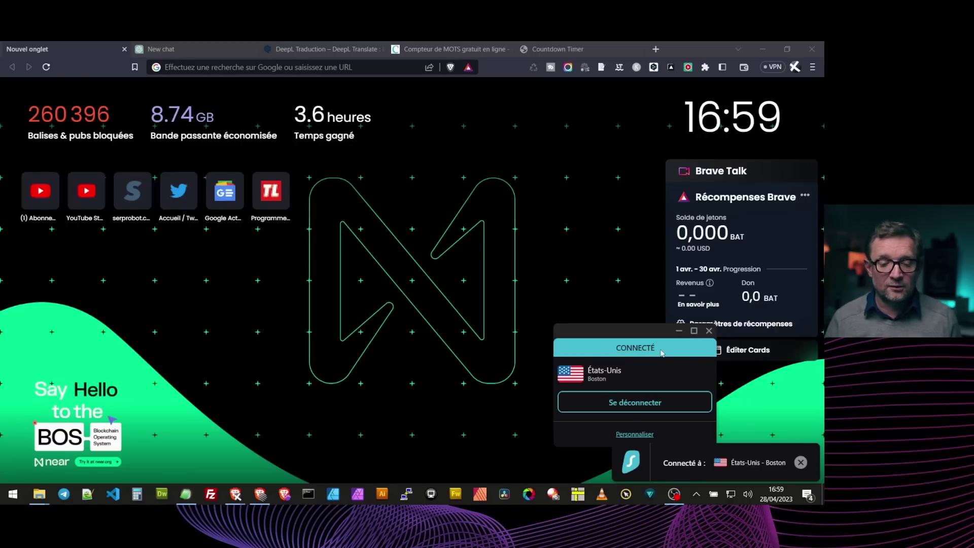
left_click(679, 331)
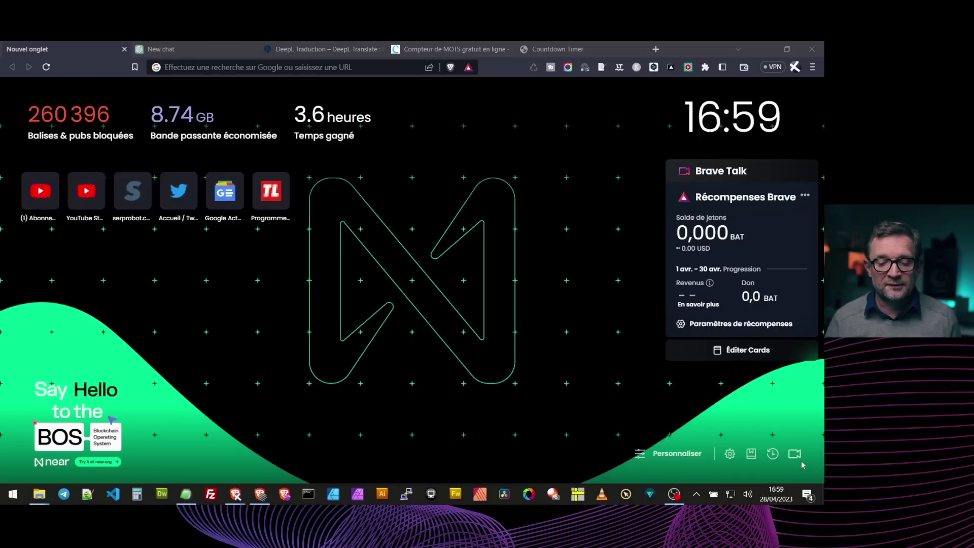
left_click(372, 64)
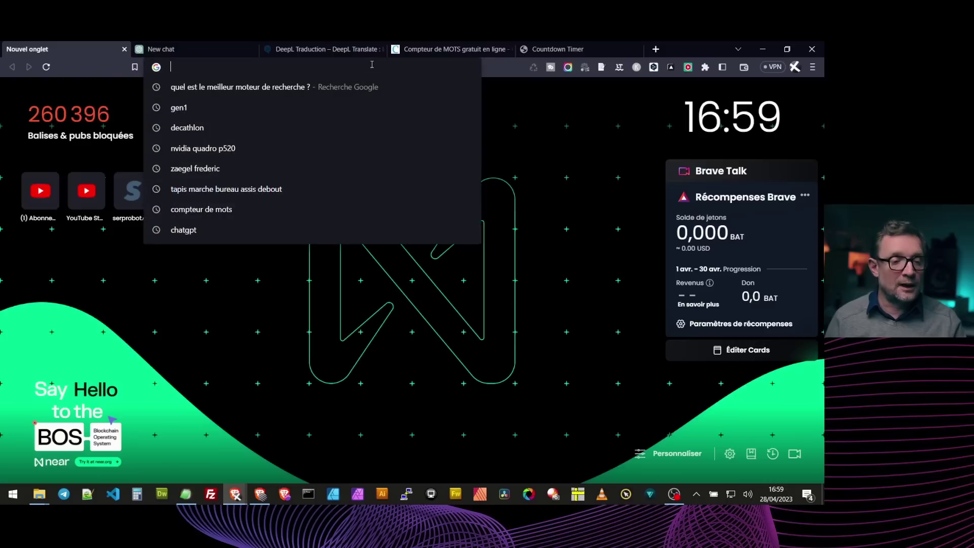
type("https://bard.google.com/")
key("Return")
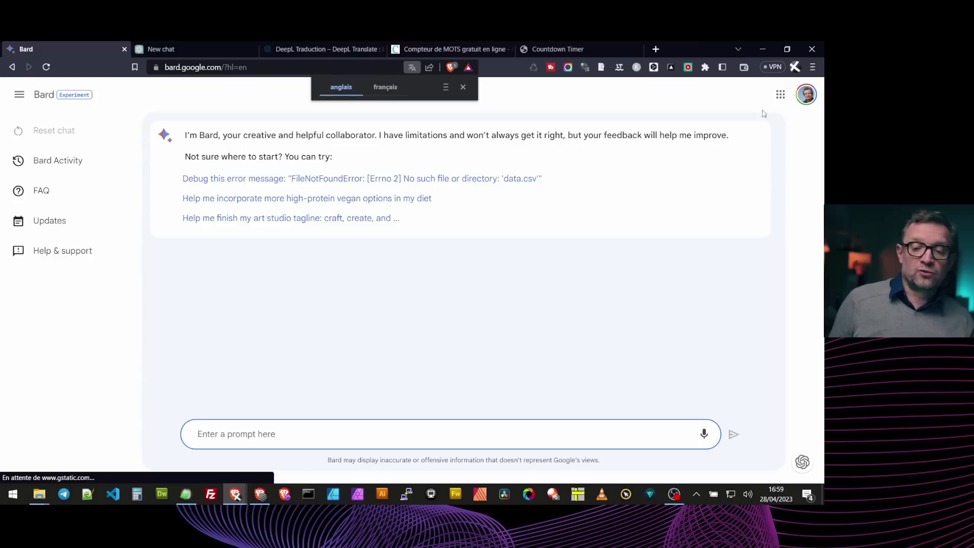
left_click(462, 87)
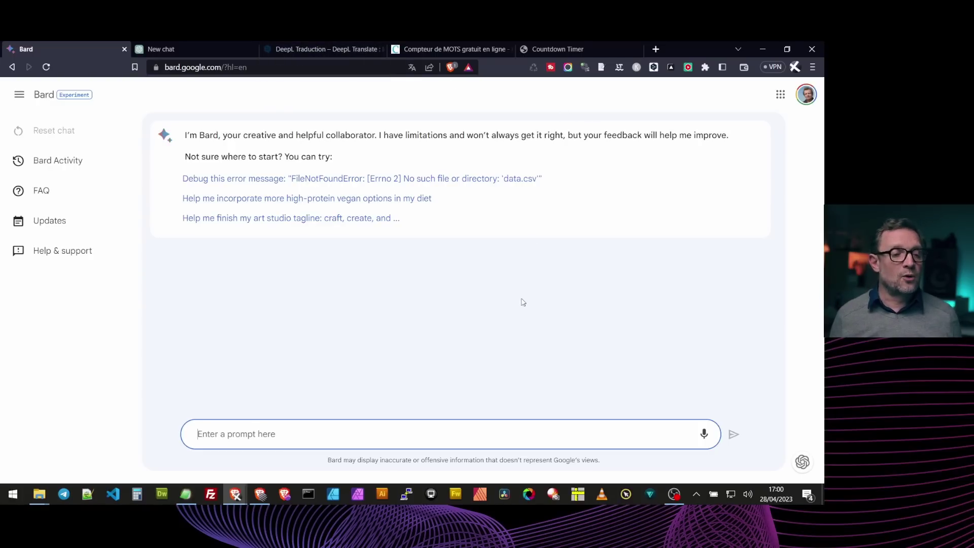
left_click(18, 99)
left_click(19, 100)
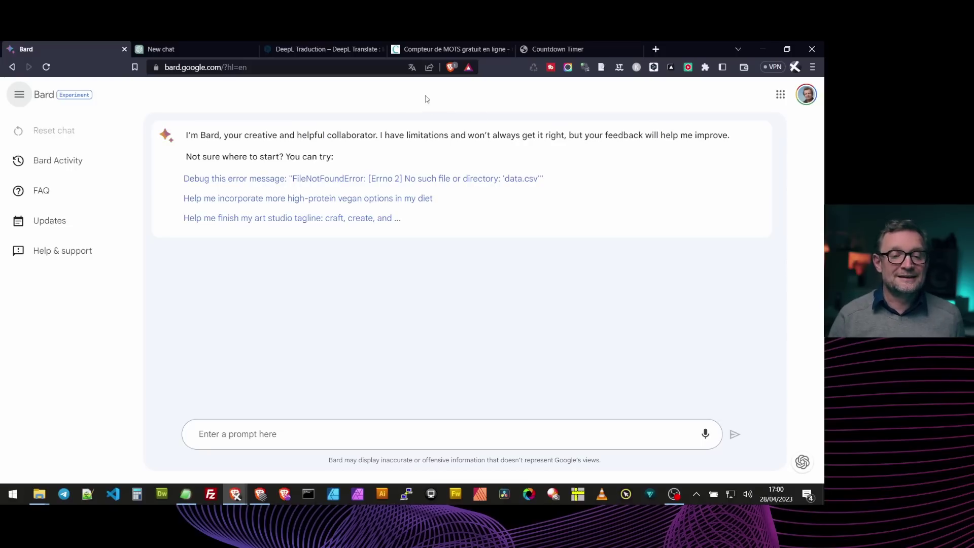
Translate the Bard page from English into French with the browser's translator and close the translation prompt
left_click(412, 68)
left_click(389, 87)
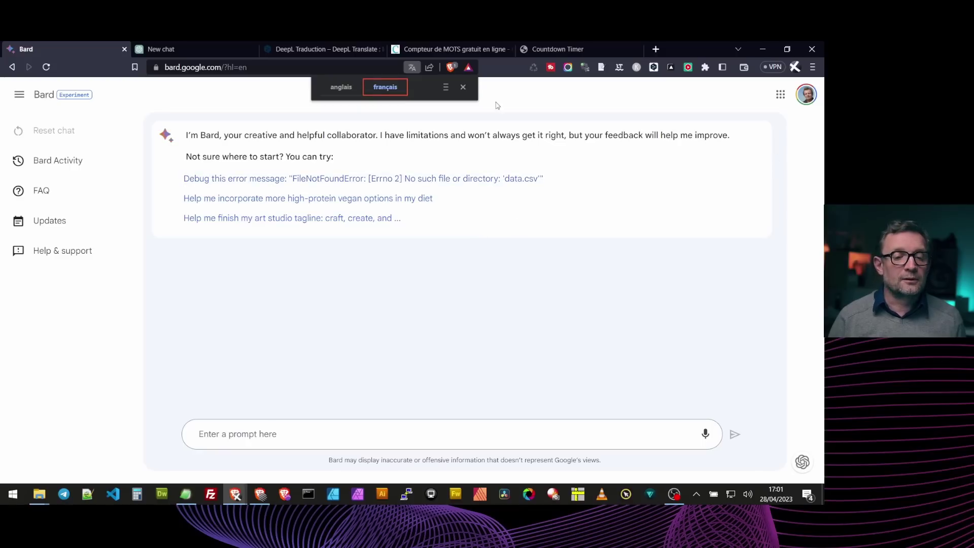
left_click(391, 88)
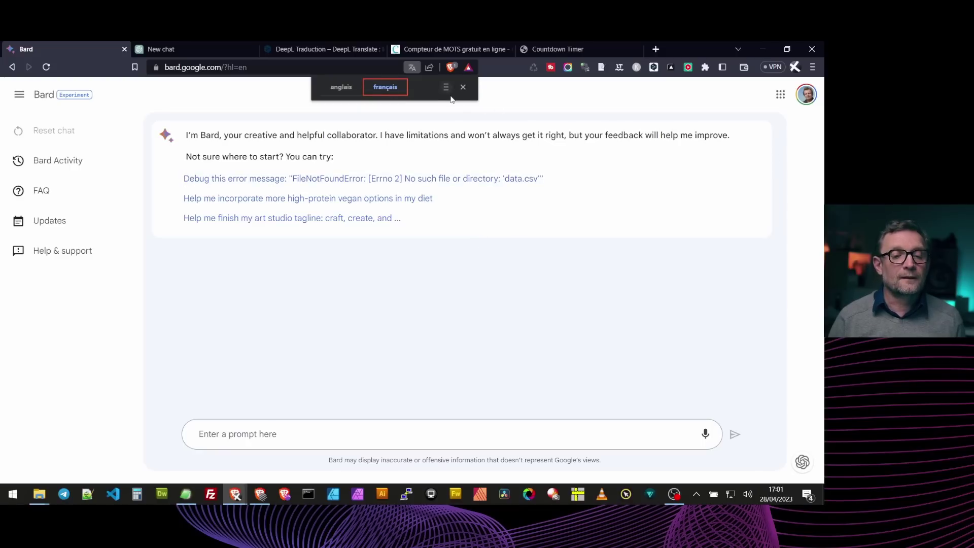
left_click(765, 152)
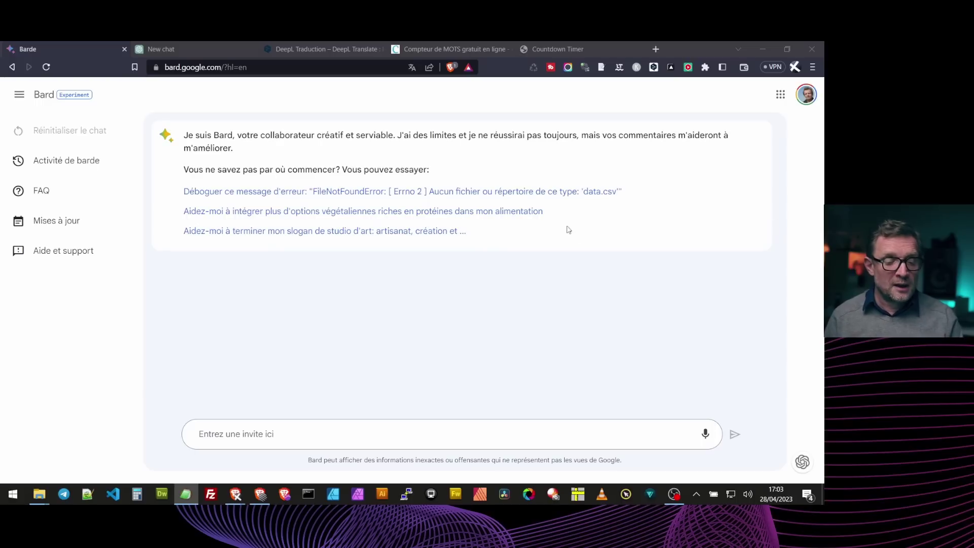
Ask Bard, as a YouTube expert, for an article of about 1000 words on creating a successful YouTube channel: title, introduction, 5 subheadings + paragraphs, conclusion
left_click(293, 434)
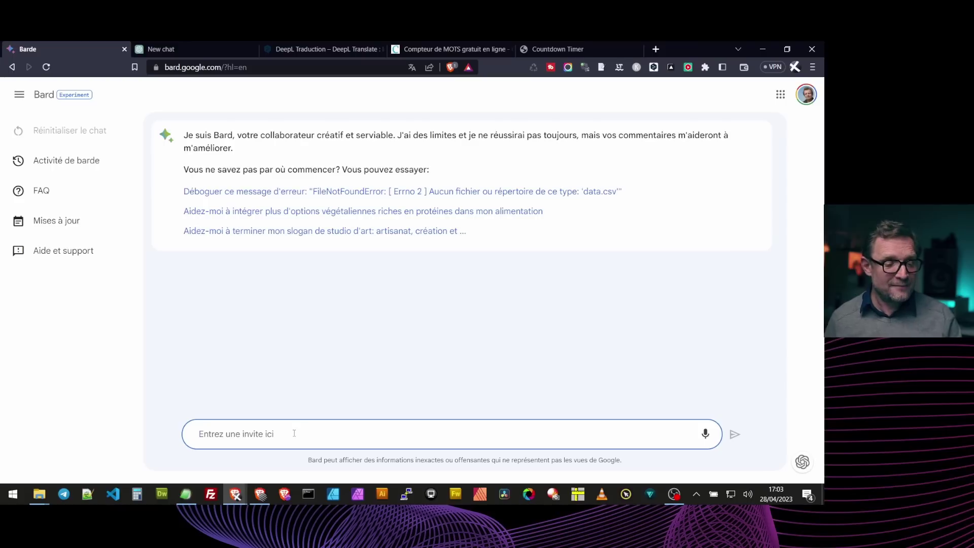
type("You are a Youtube expert and you are going to write an article of about 1000 words to explain how to create a YouTube channel and have all the chances to find success. This article should be structured like this: Title Introduction 5 subheadings + paragraphs conclusion")
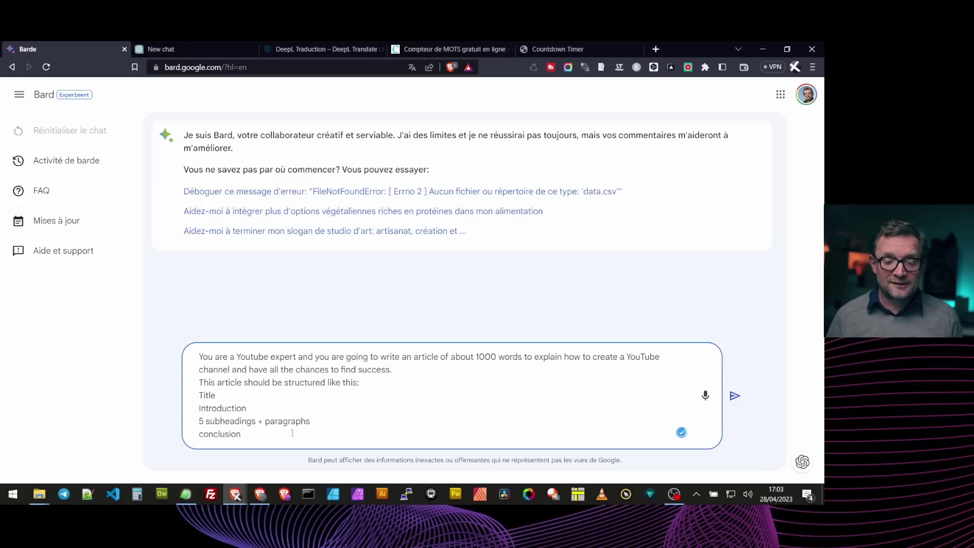
left_click(734, 396)
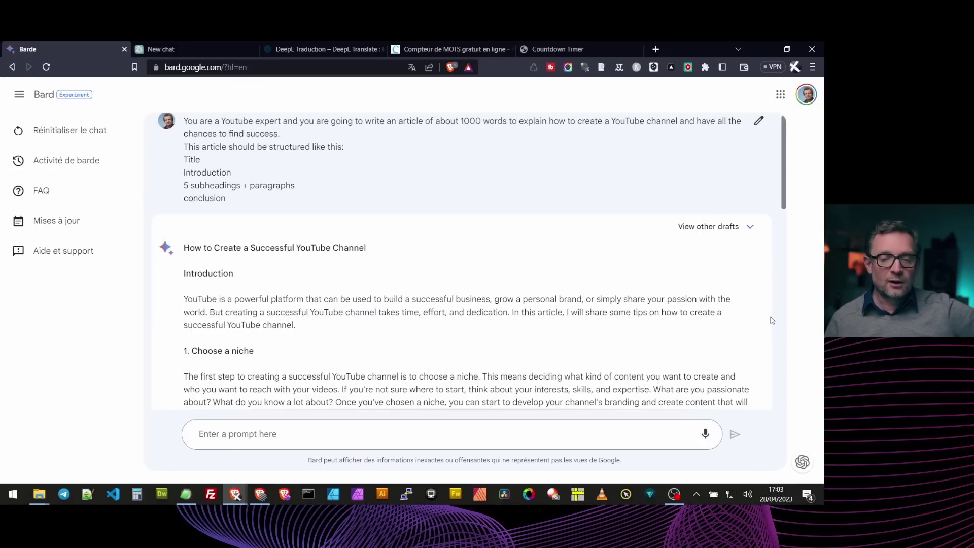
Read through Bard's generated article and check its title, introduction, subheadings and conclusion against the structure requested in the prompt
scroll(771, 320, "down", 4)
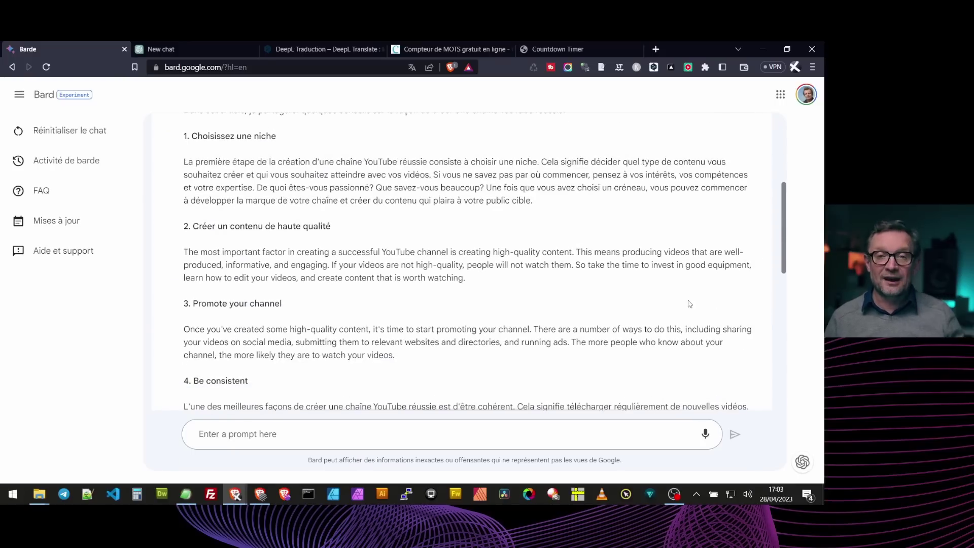
scroll(688, 304, "up", 3)
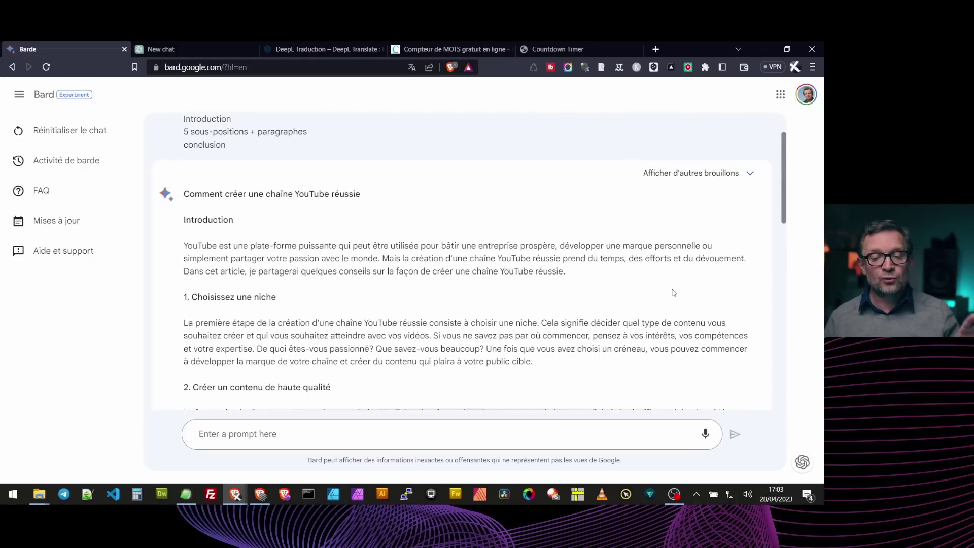
scroll(672, 290, "down", 2)
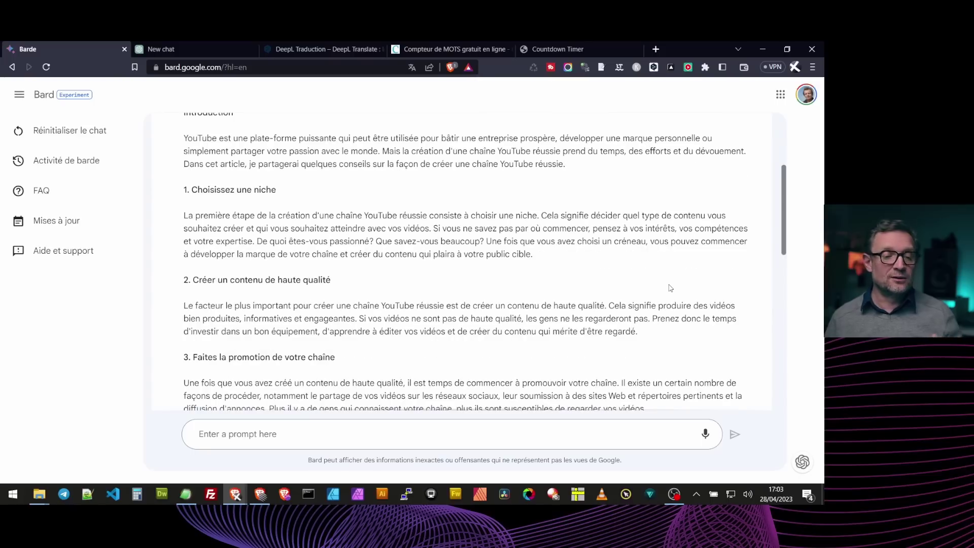
scroll(673, 251, "down", 3)
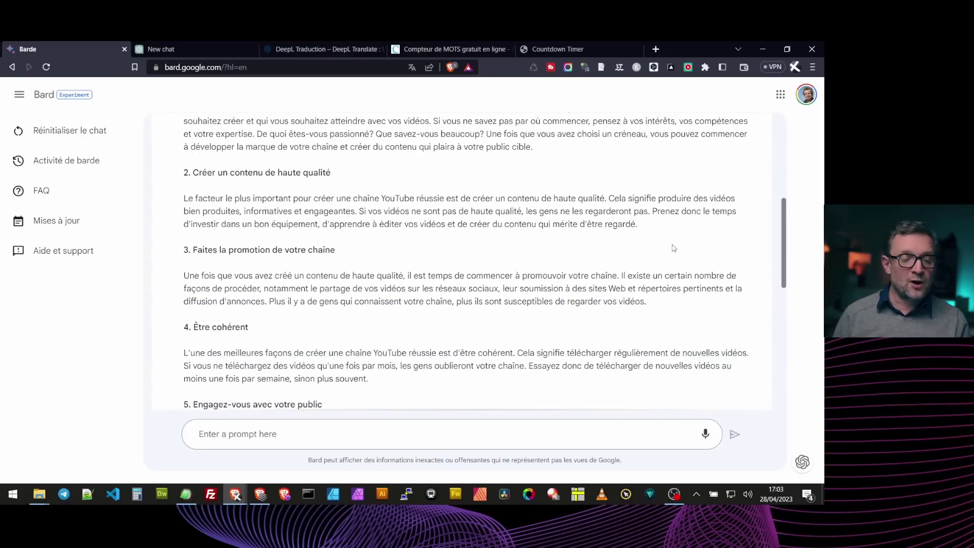
scroll(673, 249, "down", 6)
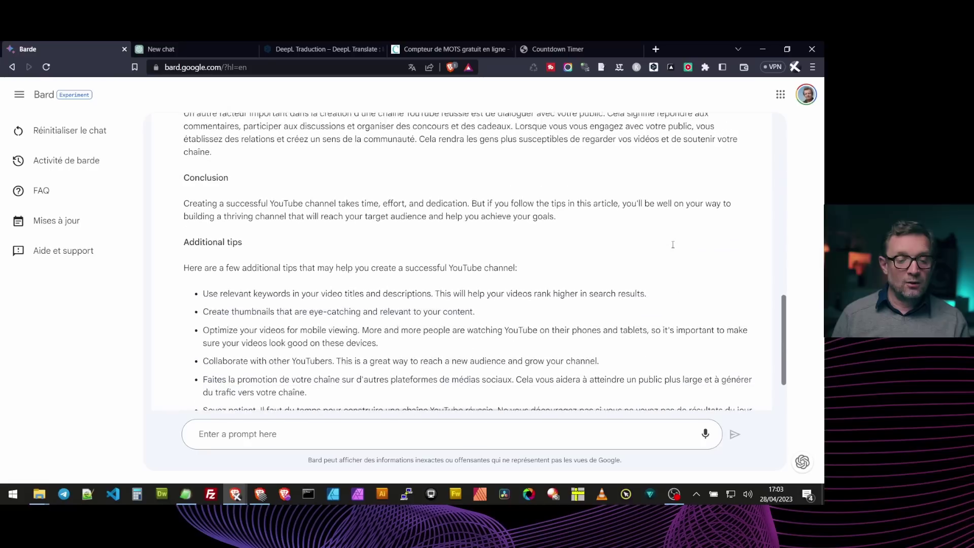
scroll(674, 248, "down", 1)
scroll(654, 254, "up", 14)
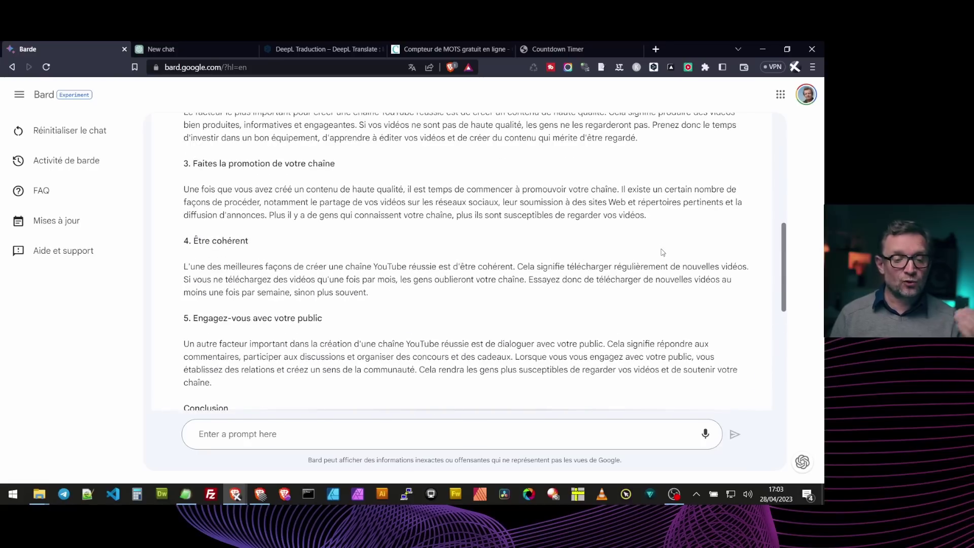
scroll(642, 258, "up", 2)
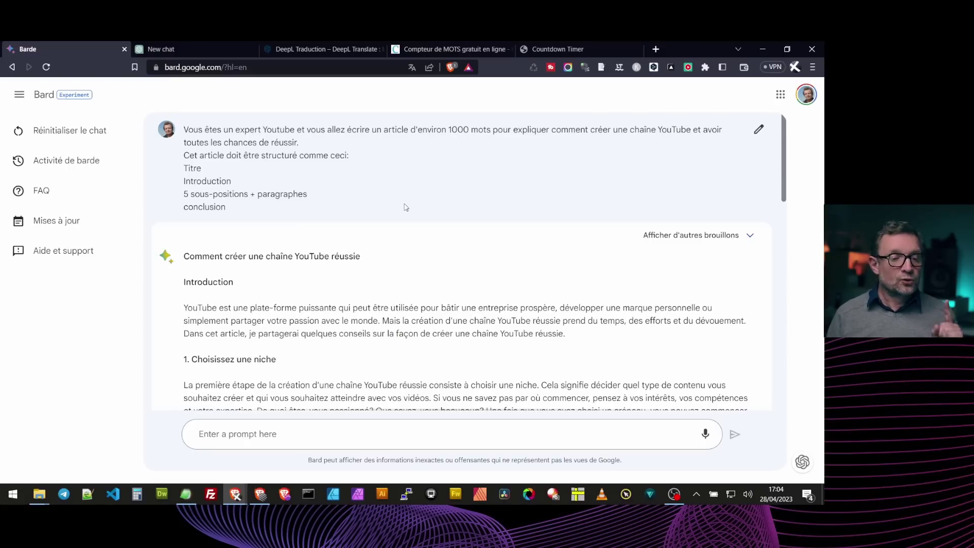
scroll(406, 208, "down", 2)
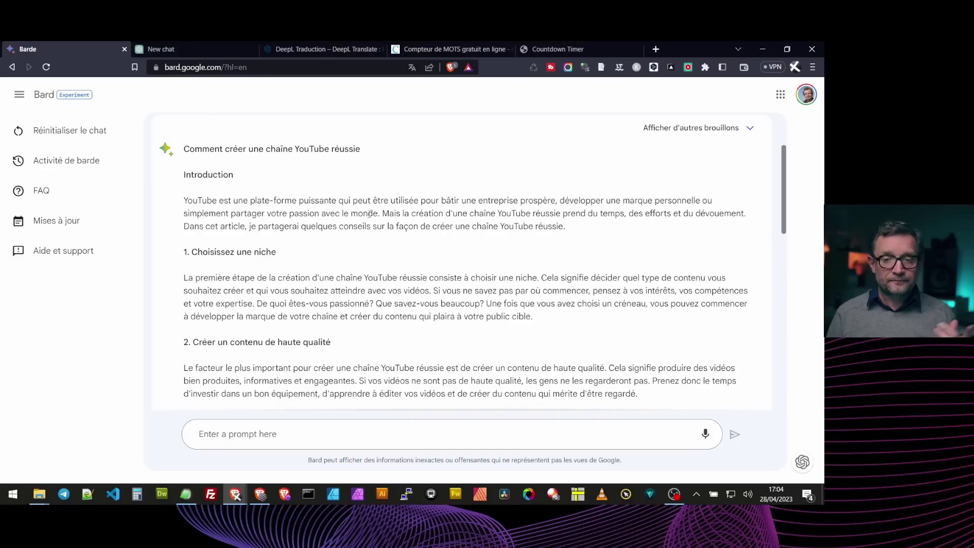
scroll(391, 239, "down", 2)
scroll(390, 239, "down", 9)
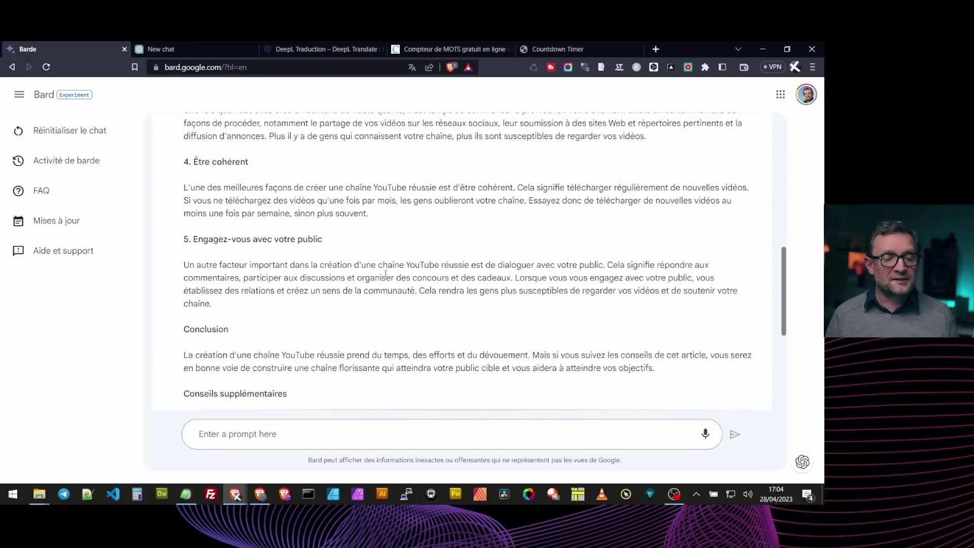
scroll(391, 282, "up", 12)
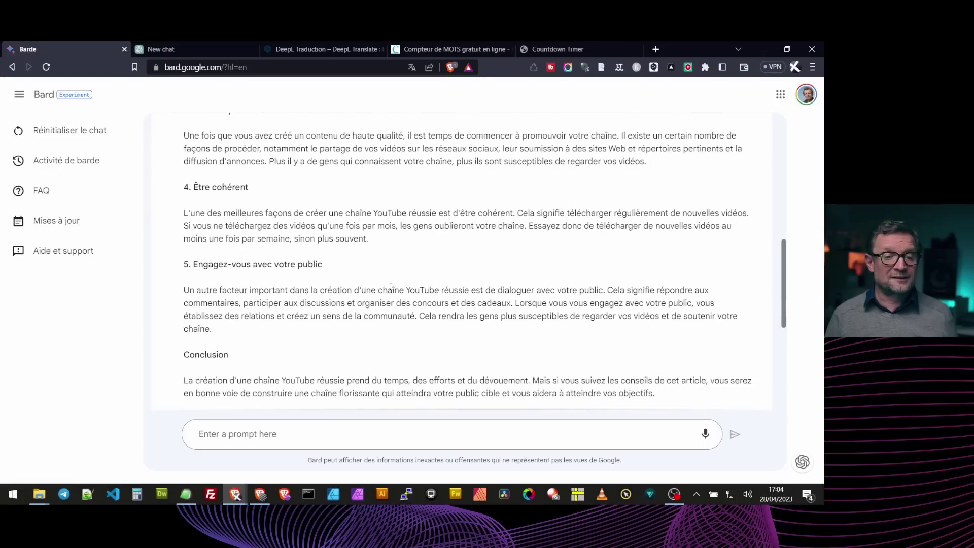
scroll(391, 284, "up", 3)
scroll(391, 284, "down", 11)
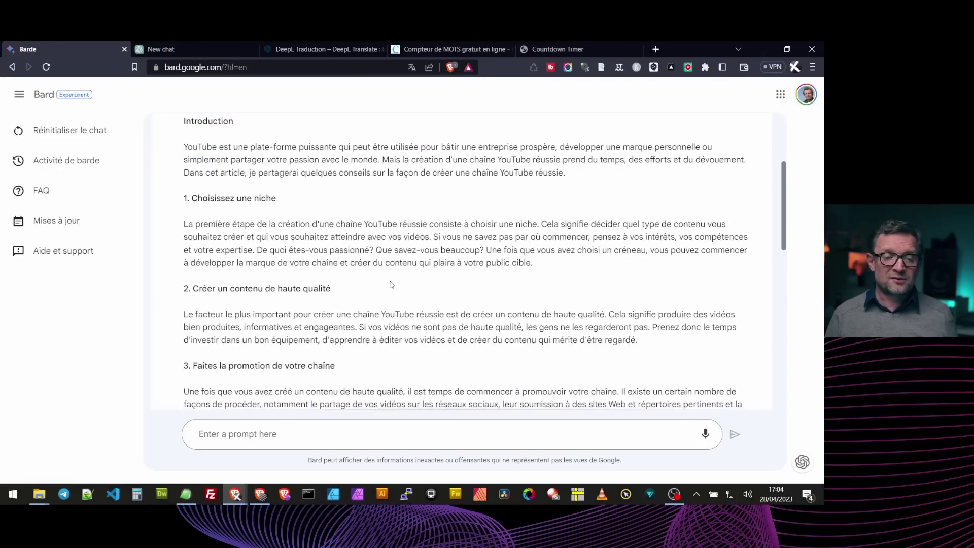
scroll(390, 280, "down", 3)
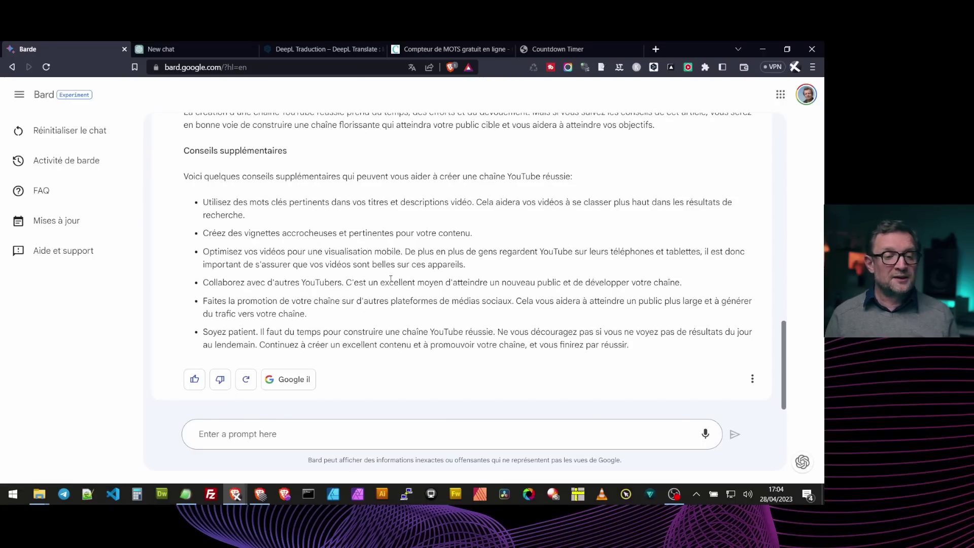
scroll(390, 279, "up", 5)
scroll(372, 288, "up", 6)
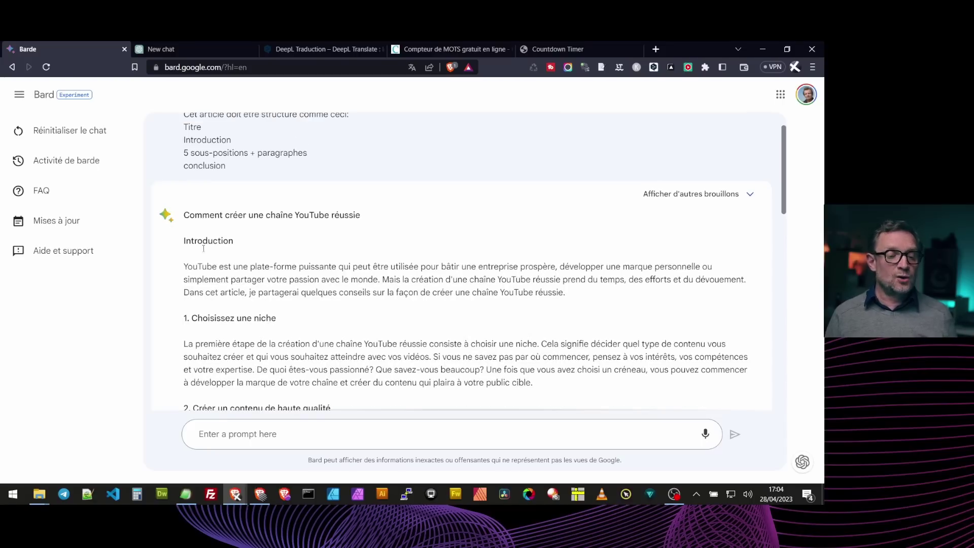
scroll(277, 221, "down", 3)
scroll(237, 152, "down", 5)
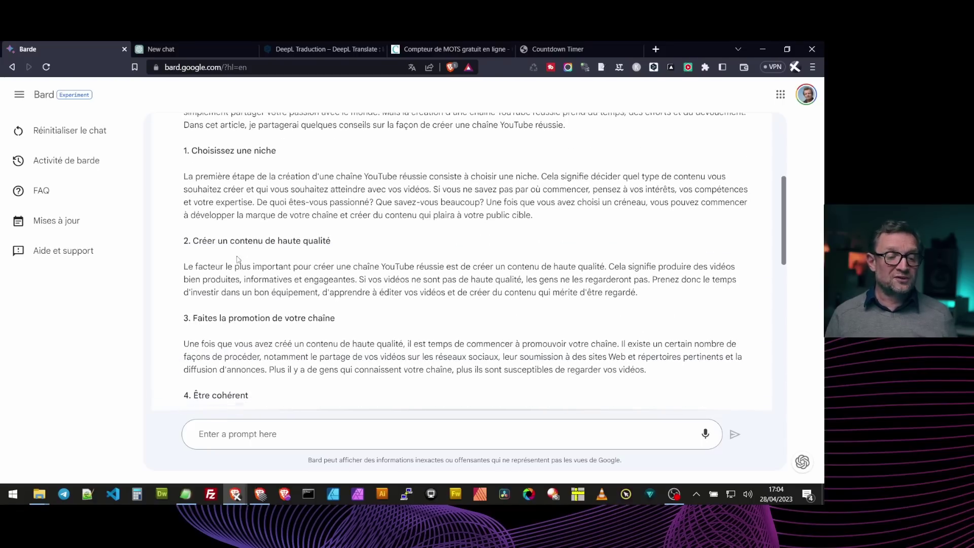
scroll(271, 238, "down", 2)
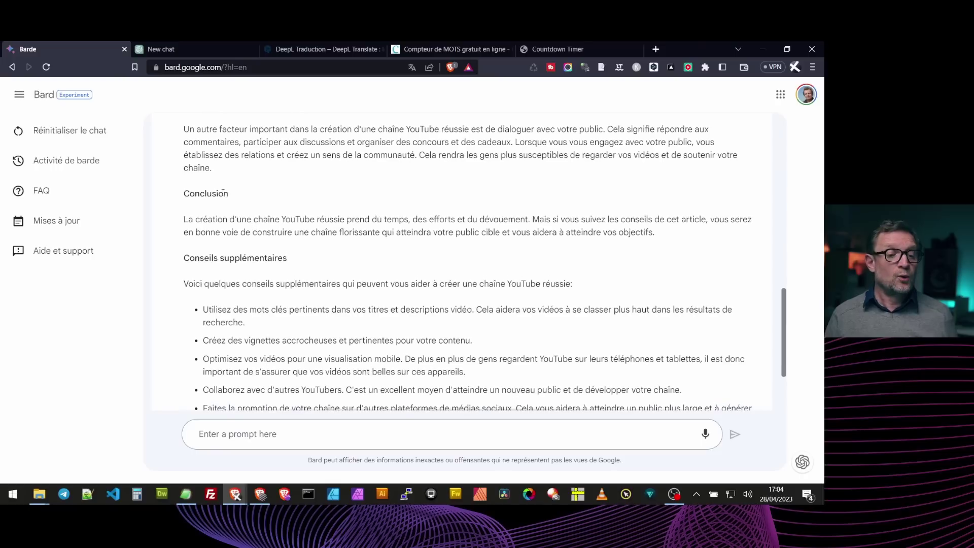
scroll(338, 228, "down", 1)
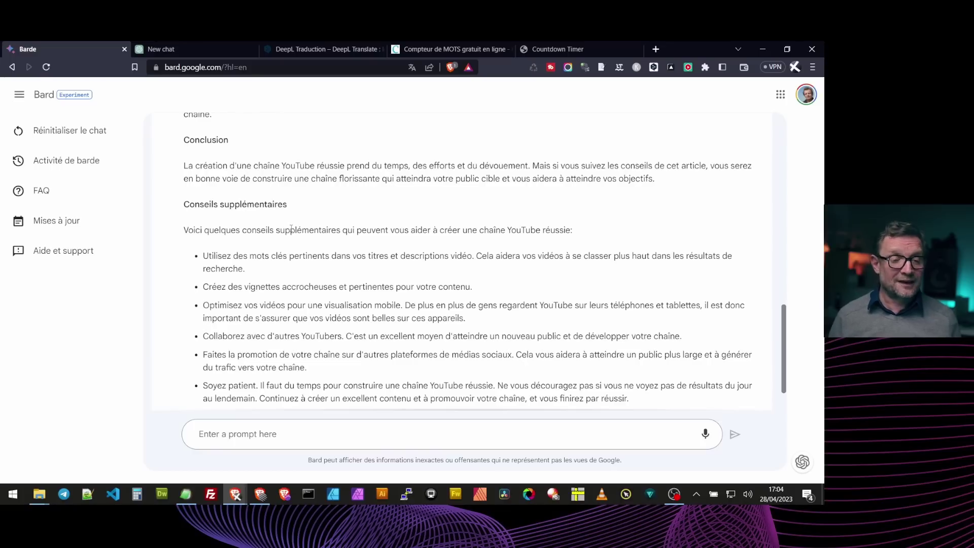
Switch to the ChatGPT new chat and set its model to GPT-4
left_click(214, 51)
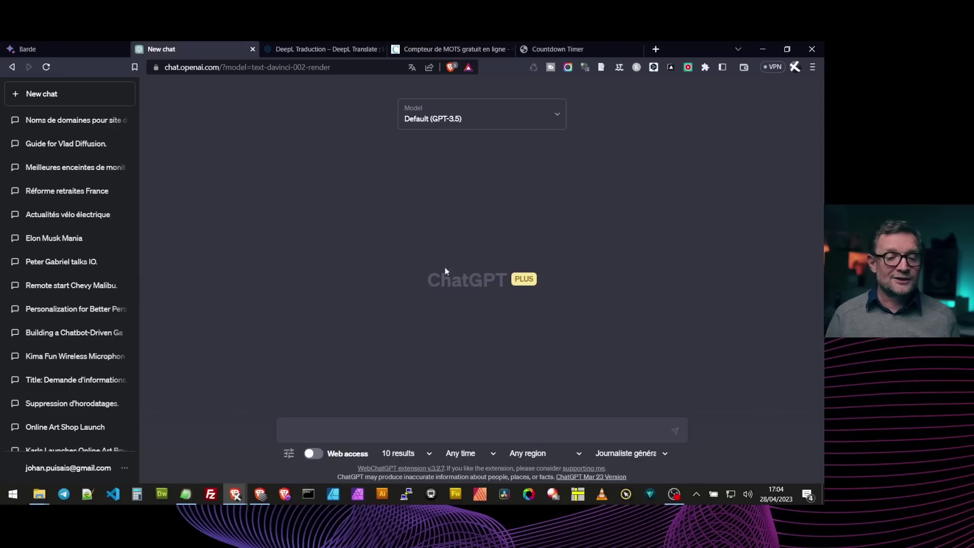
left_click(556, 118)
left_click(439, 170)
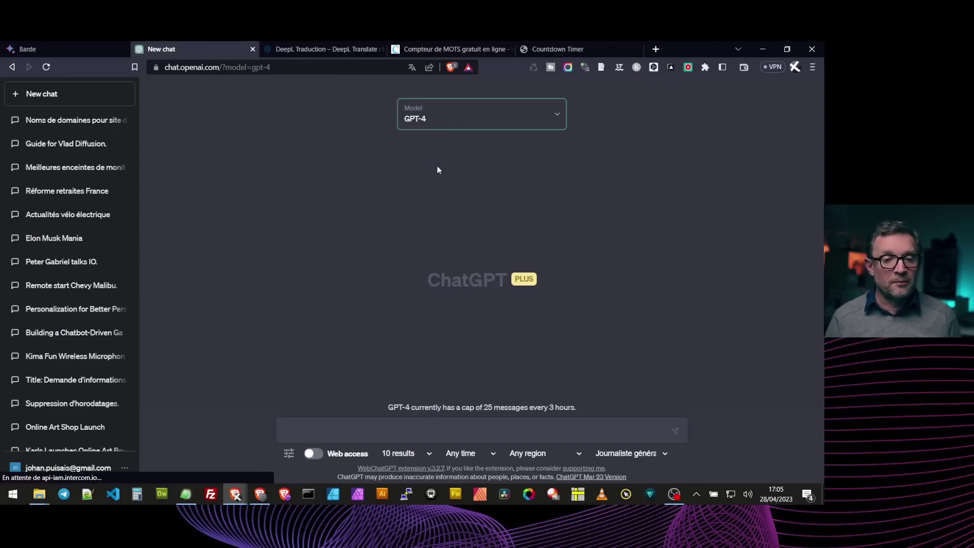
Submit the French prompt for an article of about 1000 words on creating a successful YouTube channel, with Titre, Introduction, 5 sous-titres + paragraphes and conclusion
left_click(339, 425)
type("Vous êtes un expert Youtube et vous allez écrire un article de 1000 mots environs pour expliquer comment créer une chaine YouTube et avoir toutes les chances de trouver le succès. Cet article doit être structuré comme ceci : Titre Introduction 5 sous-titres + paragraphes conclusion")
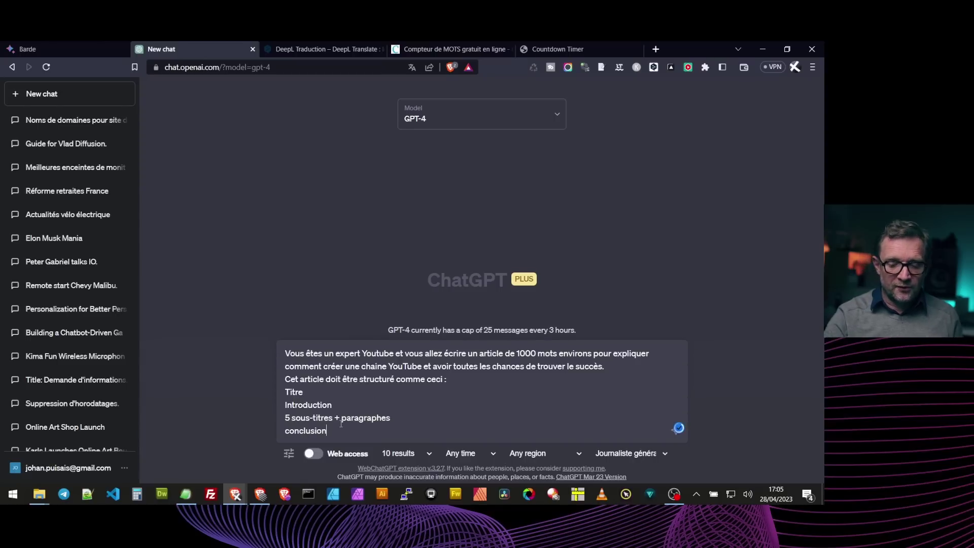
key("Return")
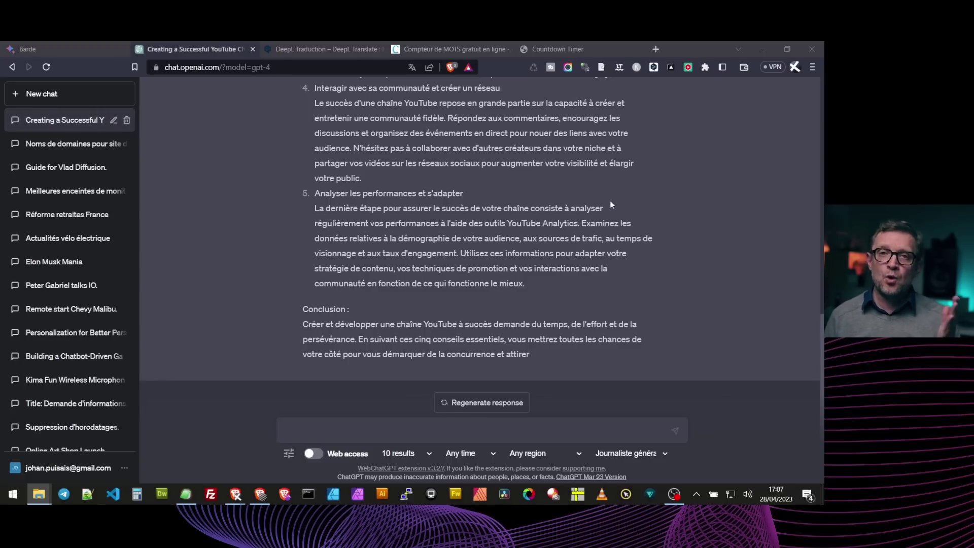
scroll(451, 281, "up", 15)
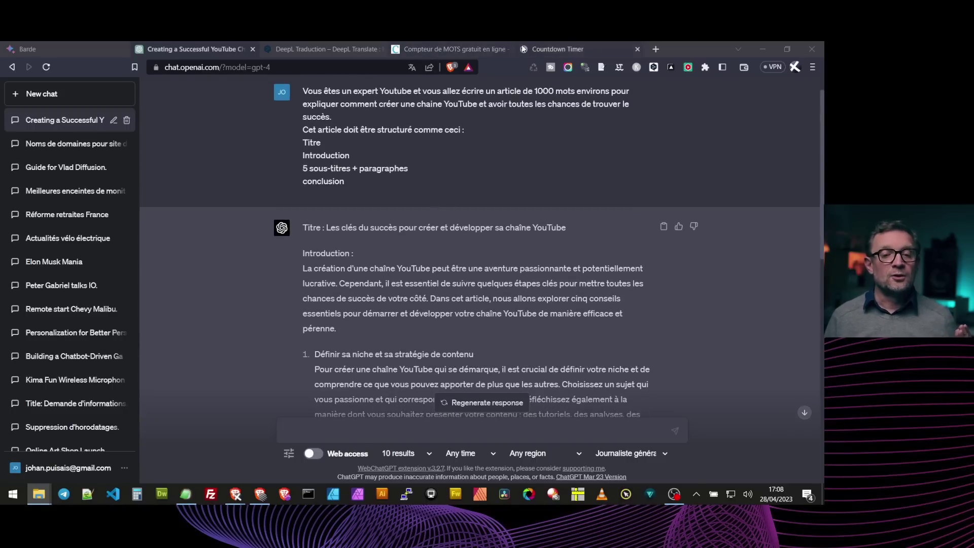
Switch to the Bard conversation and show the page in its original English instead of the French translation
left_click(101, 49)
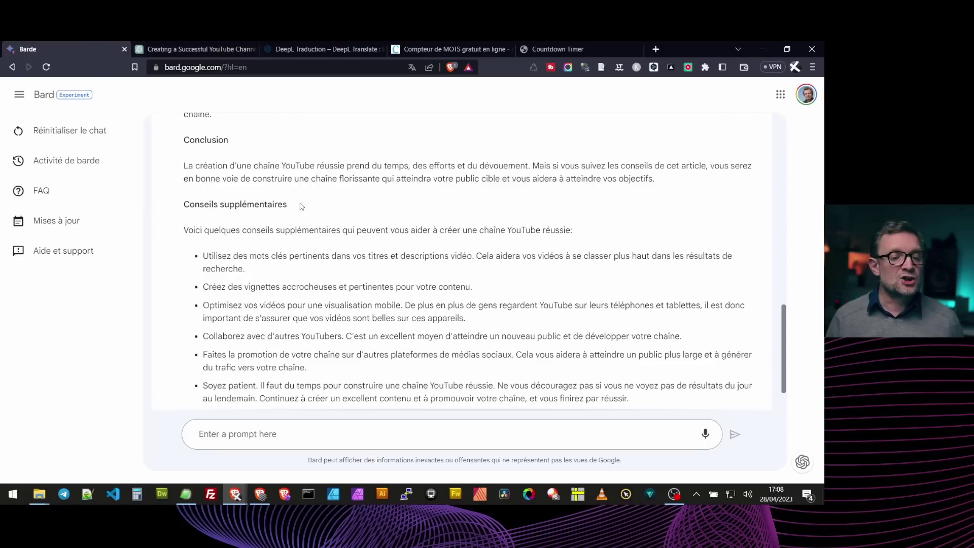
scroll(301, 200, "up", 4)
left_click(412, 68)
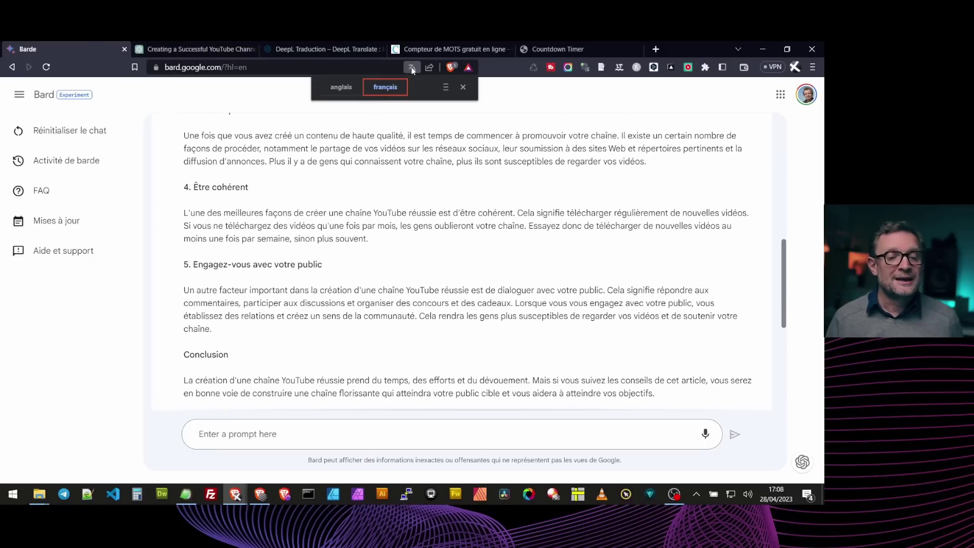
left_click(346, 87)
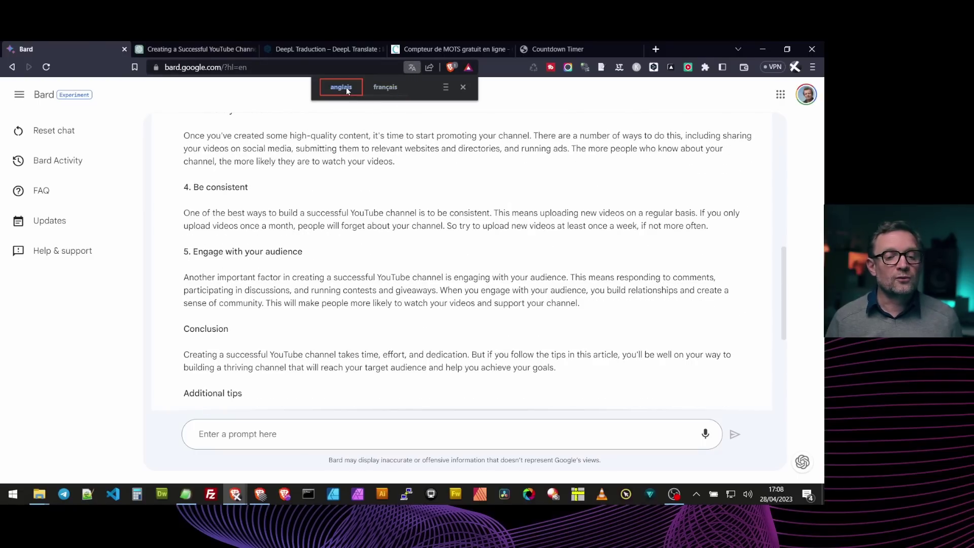
Copy Bard's whole English article, from its title through the additional tips, into DeepL for translation into French
scroll(355, 253, "up", 10)
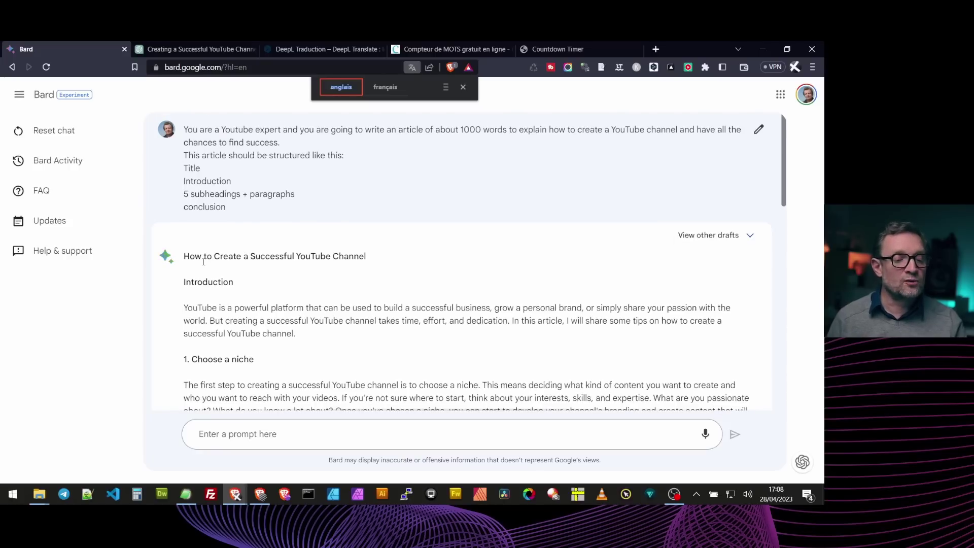
scroll(213, 236, "down", 1)
left_click_drag(183, 203, 463, 311)
scroll(296, 255, "down", 5)
scroll(295, 256, "down", 5)
left_click(327, 49)
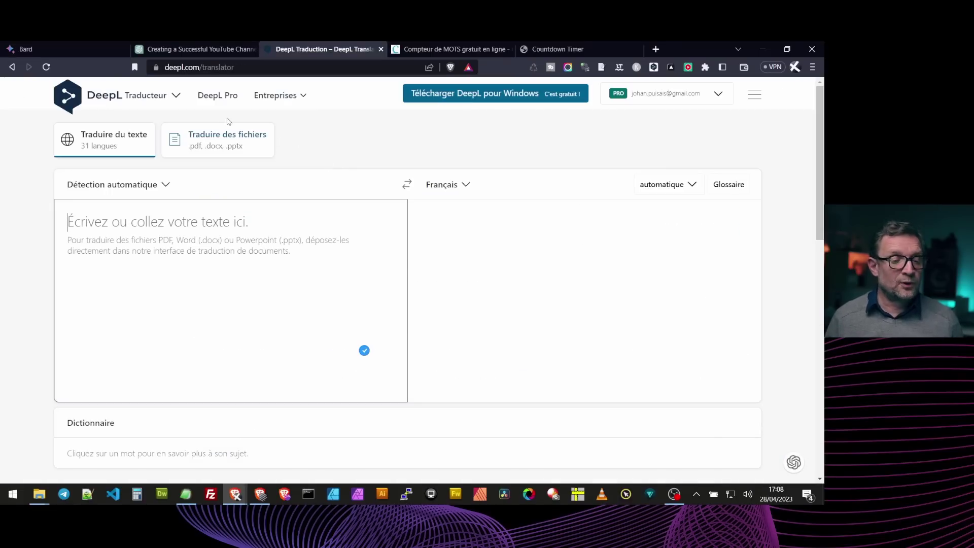
key("ctrl+v")
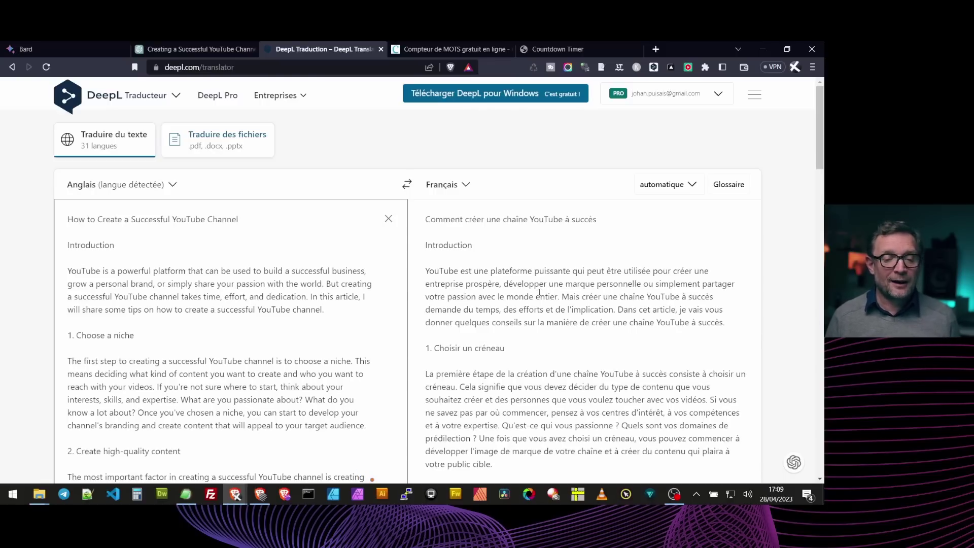
Copy the complete French translation of Bard's article and switch to the Compteur de mots page
scroll(603, 303, "down", 10)
scroll(603, 303, "down", 8)
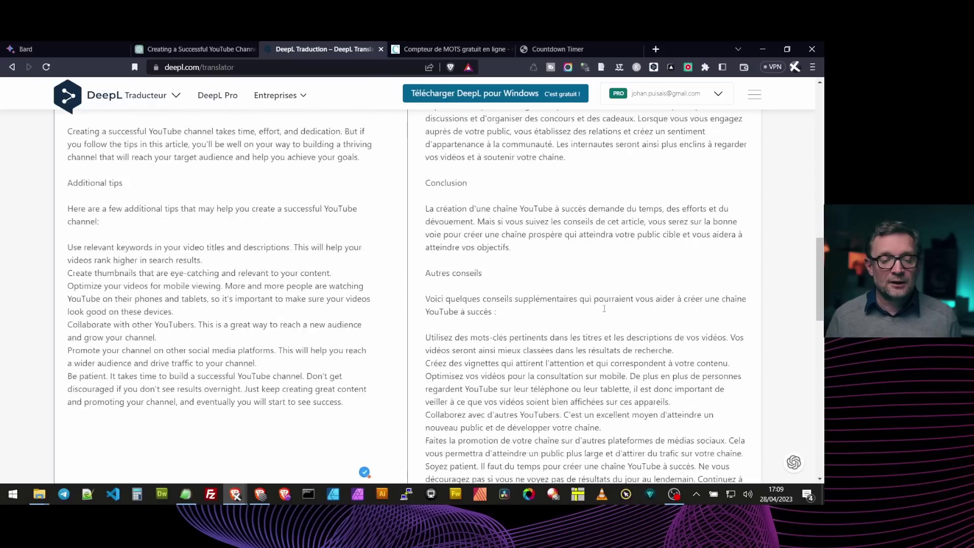
left_click(704, 318)
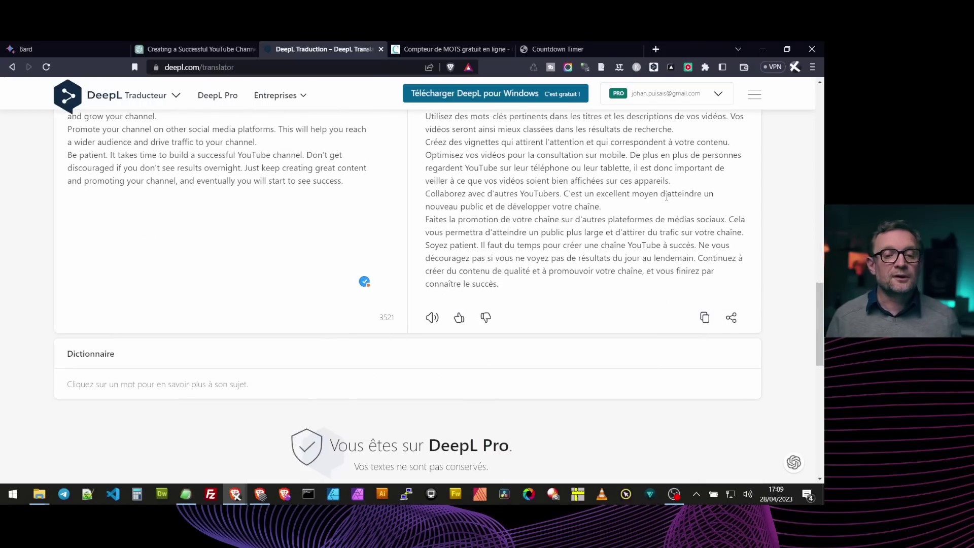
left_click(569, 49)
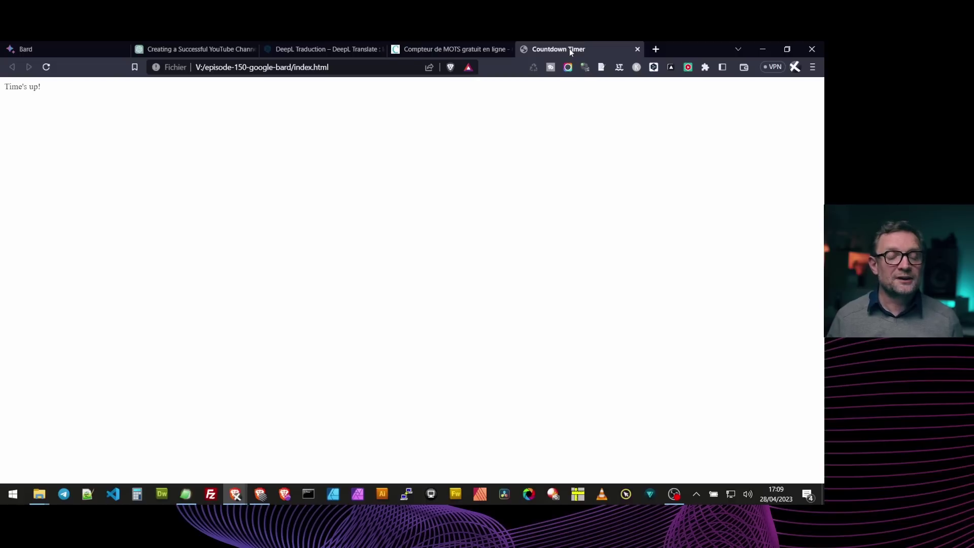
left_click(446, 50)
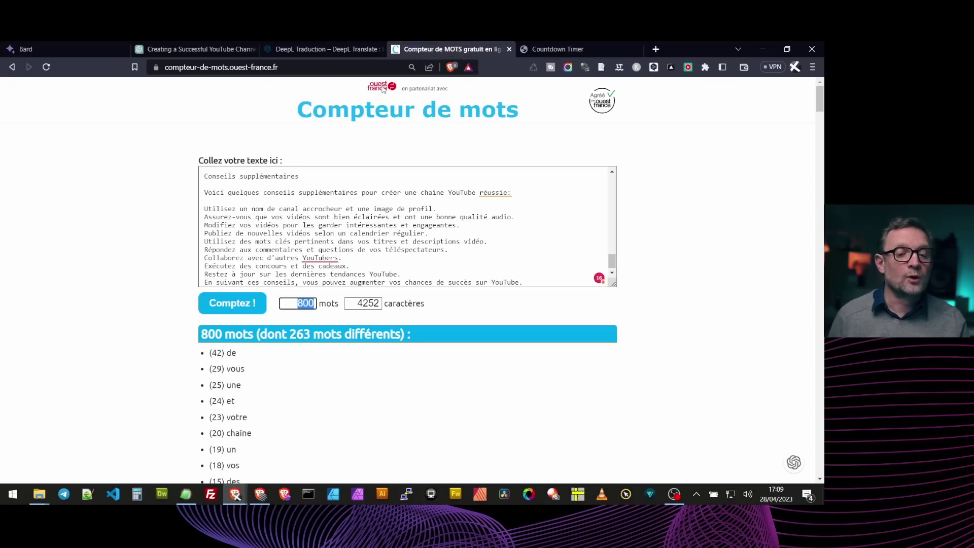
Replace the old text in the word counter with the translated Bard article and count its words
left_click(209, 173)
key("ctrl+a")
scroll(468, 423, "down", 10)
scroll(688, 399, "up", 12)
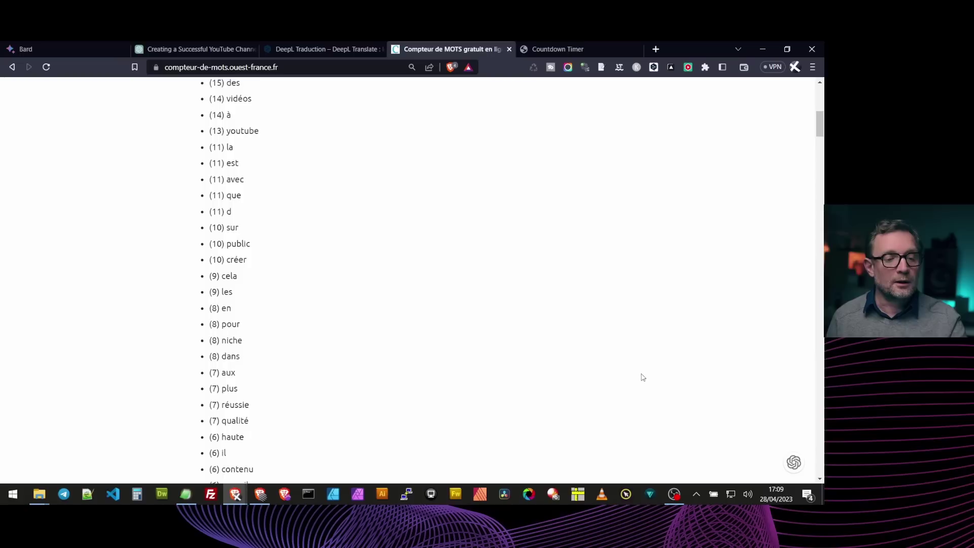
key("Right")
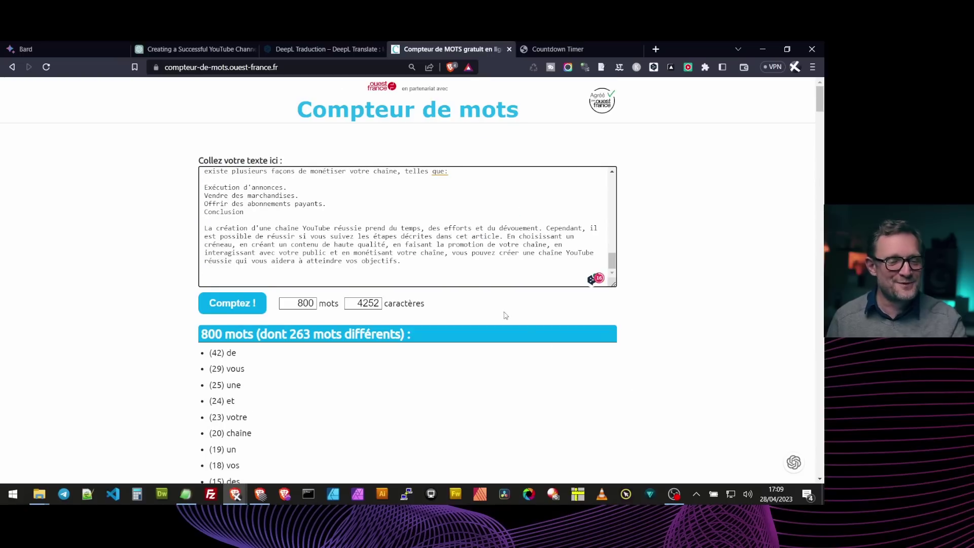
left_click_drag(391, 273, 122, 124)
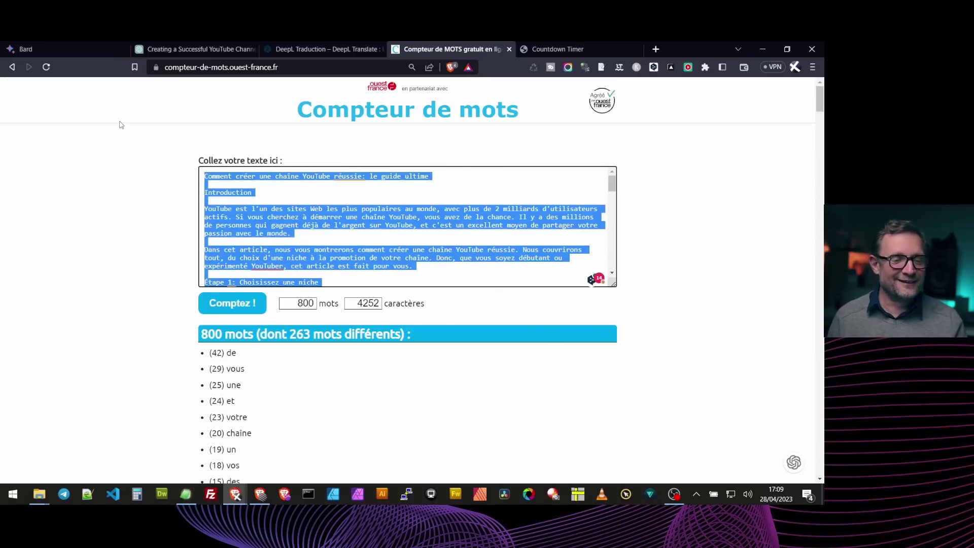
key("Delete")
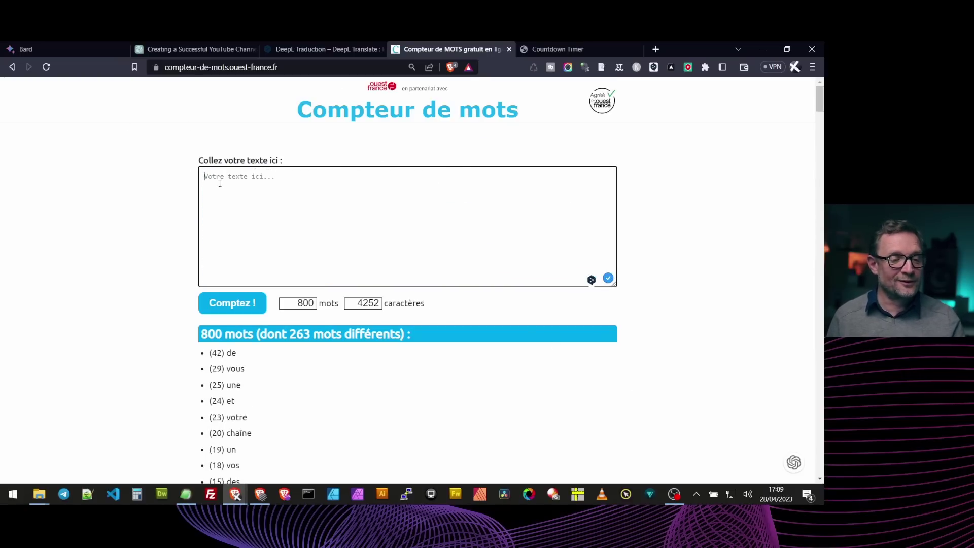
key("ctrl+v")
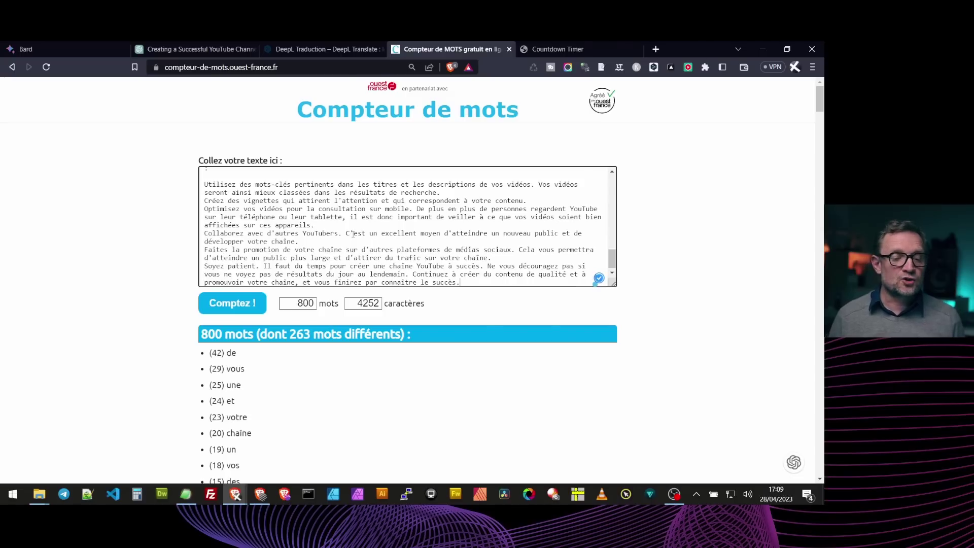
left_click(223, 300)
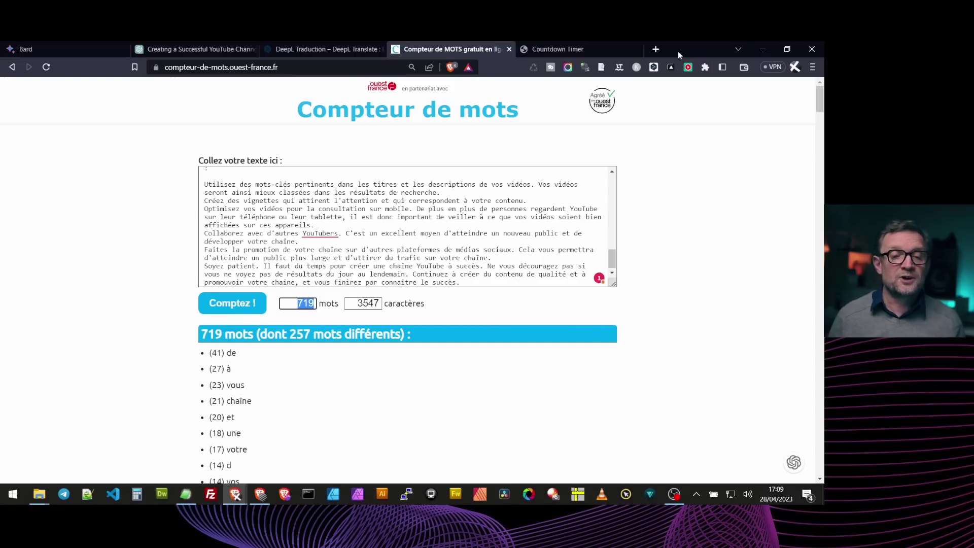
Switch to ChatGPT and copy its complete article from the title to the end of the conclusion
left_click(166, 49)
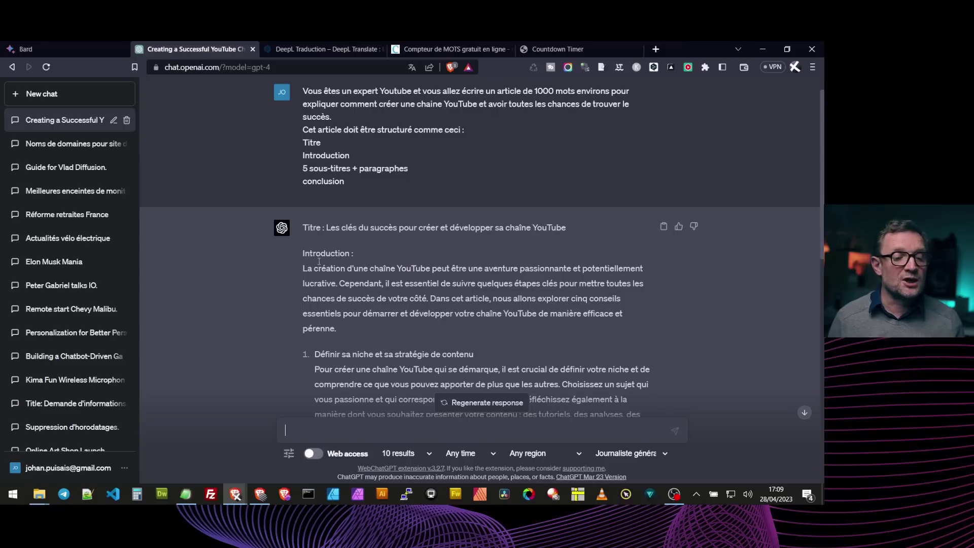
scroll(322, 242, "down", 1)
left_click_drag(305, 173, 535, 354)
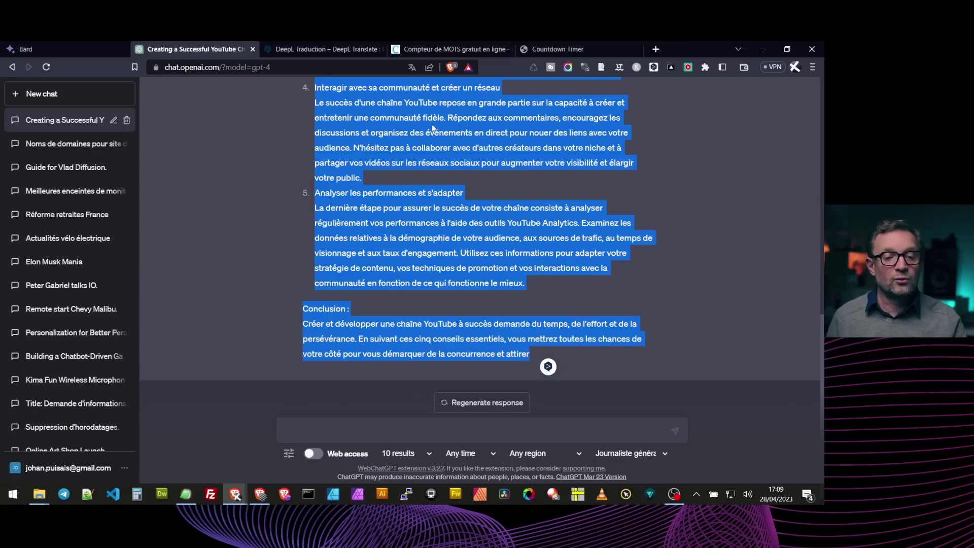
Replace the Bard text in the word counter with the ChatGPT article and count its words
left_click(420, 50)
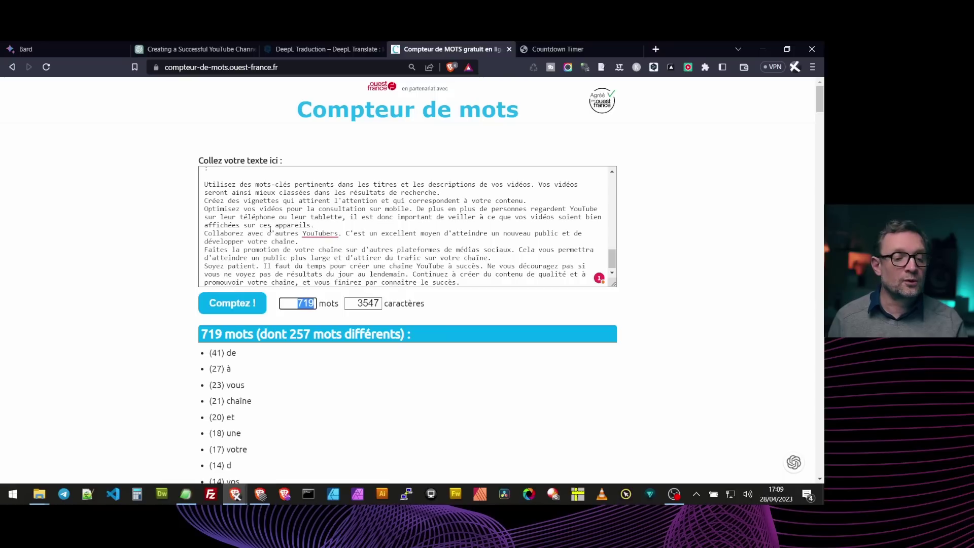
left_click(220, 172)
right_click(220, 173)
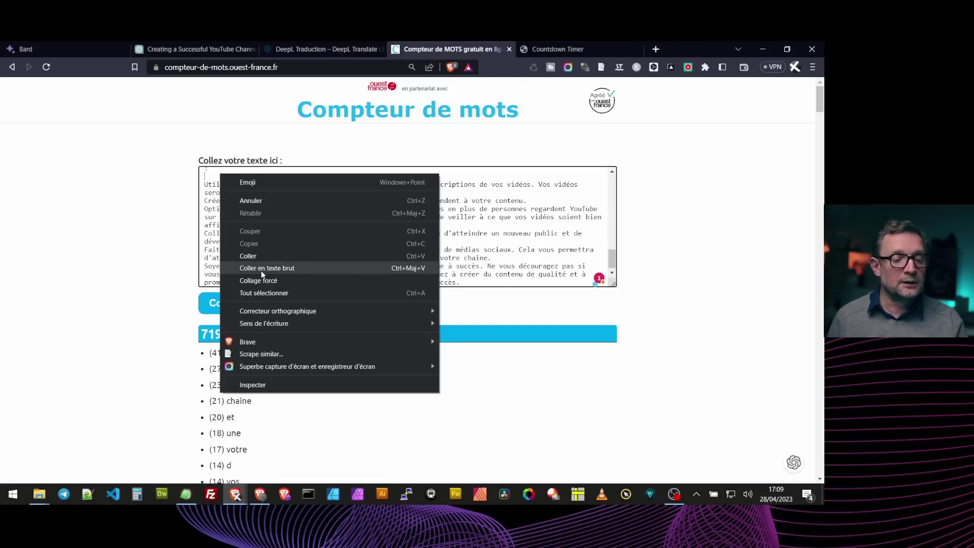
left_click(267, 293)
key("Delete")
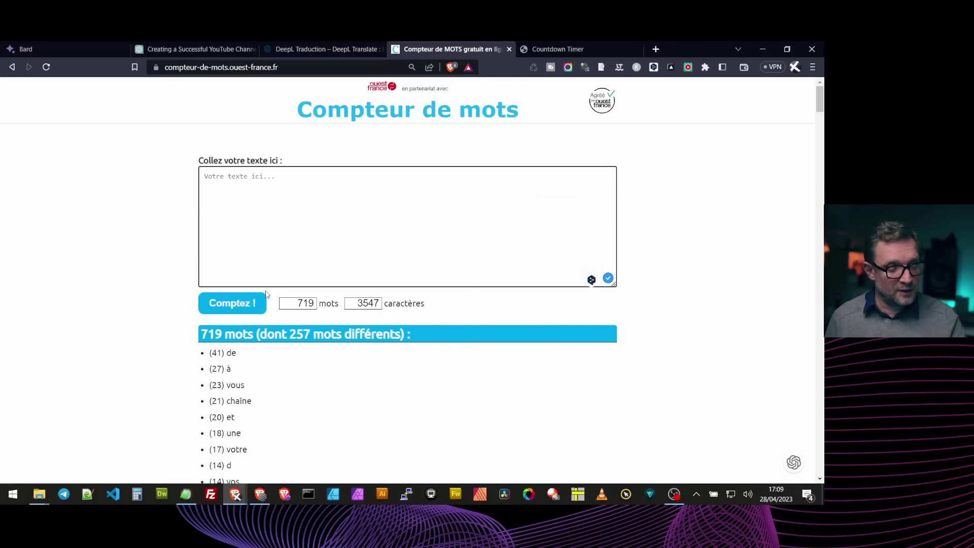
key("ctrl+v")
left_click(235, 305)
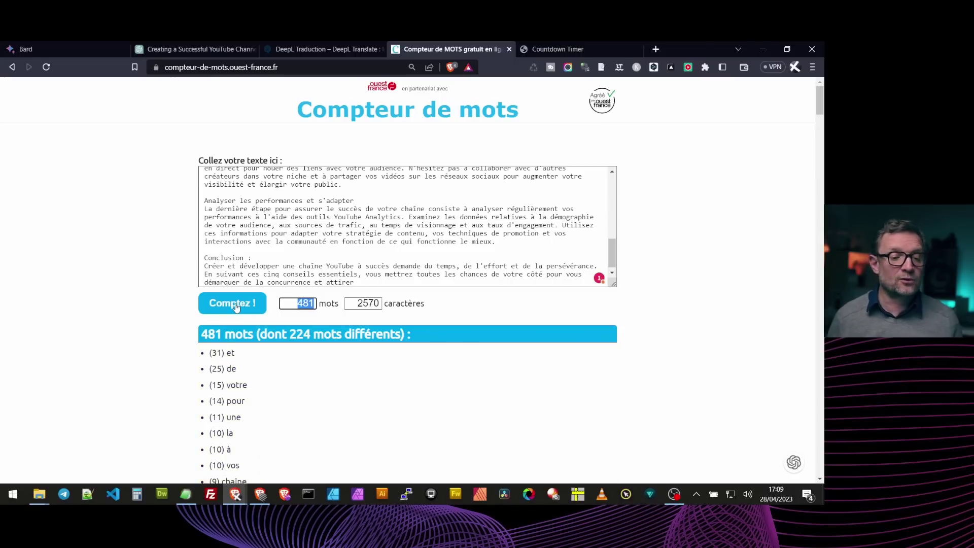
Review the French translation of Bard's article in DeepL, from its additional tips back up to the title and introduction
left_click(330, 49)
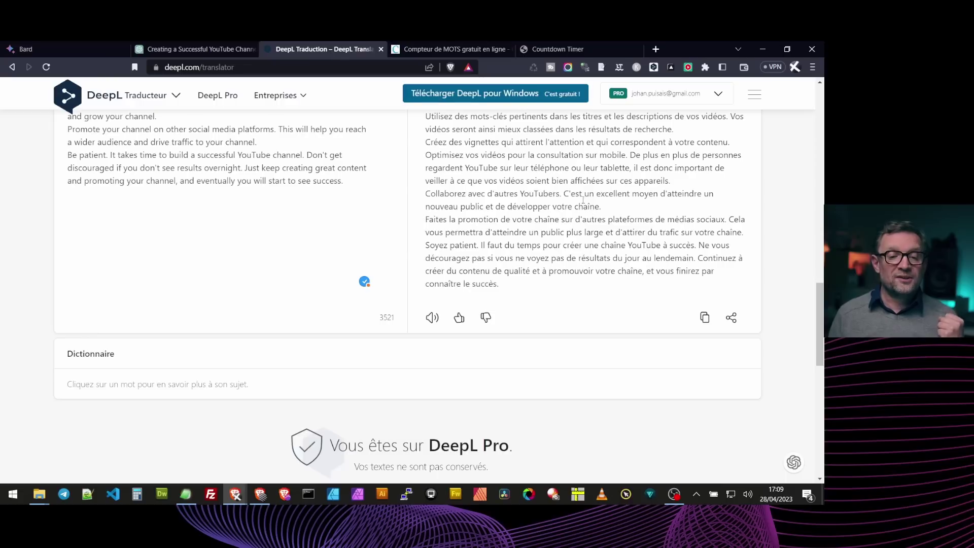
scroll(583, 199, "up", 10)
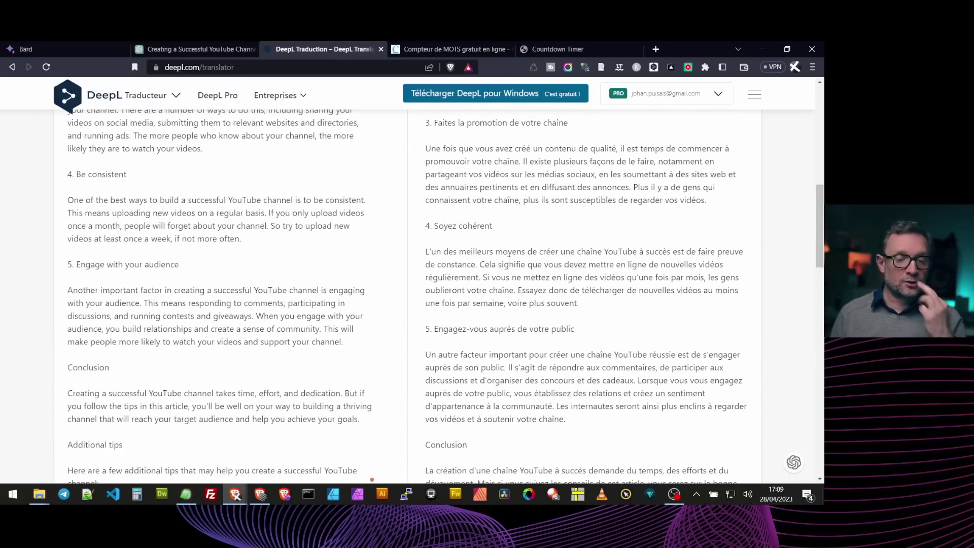
scroll(509, 260, "up", 6)
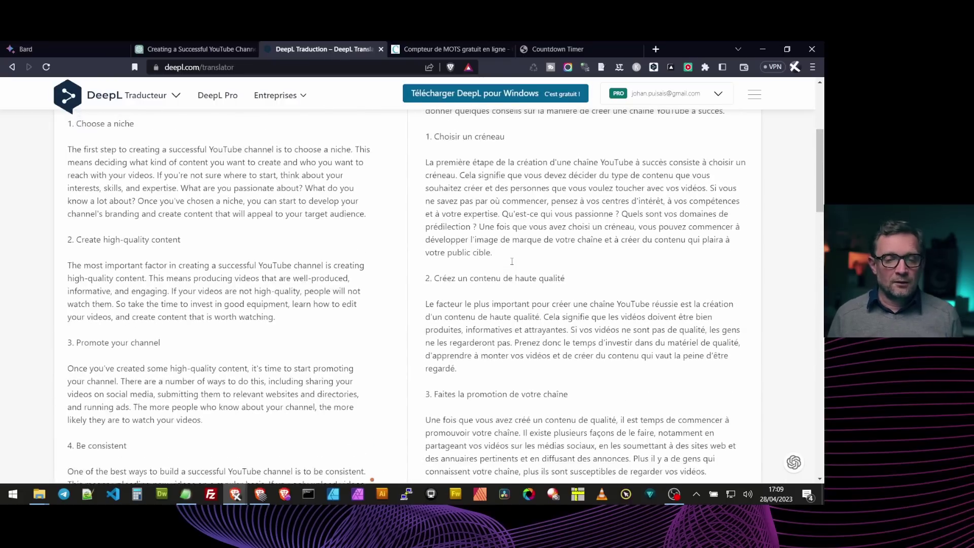
scroll(513, 260, "up", 4)
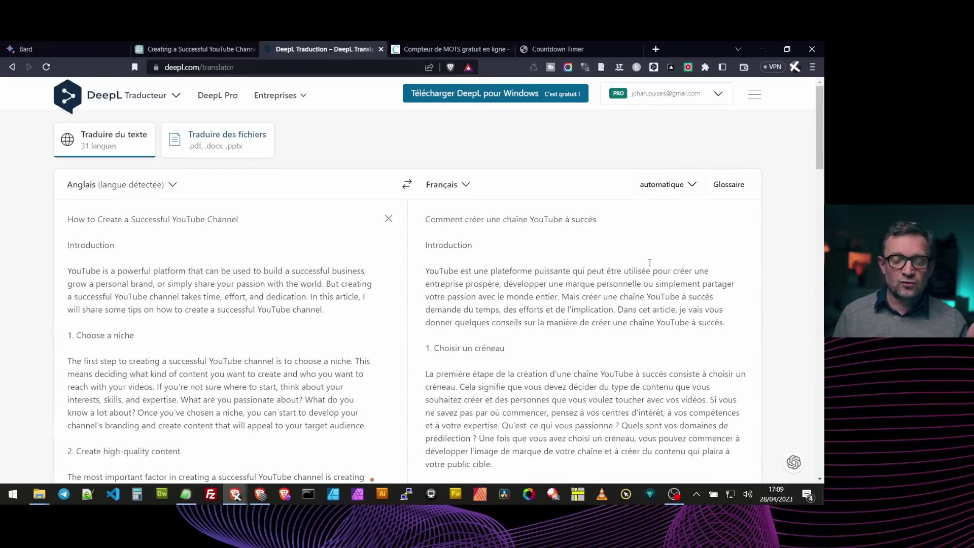
left_click_drag(817, 129, 822, 293)
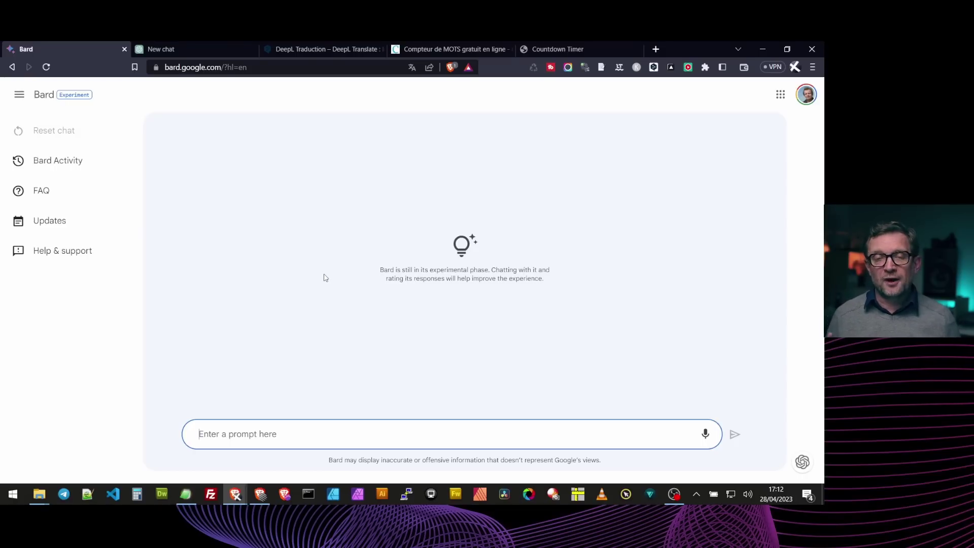
Submit the prompt "Code me a countdown in html and javascript" to Bard in the empty chat
left_click(294, 433)
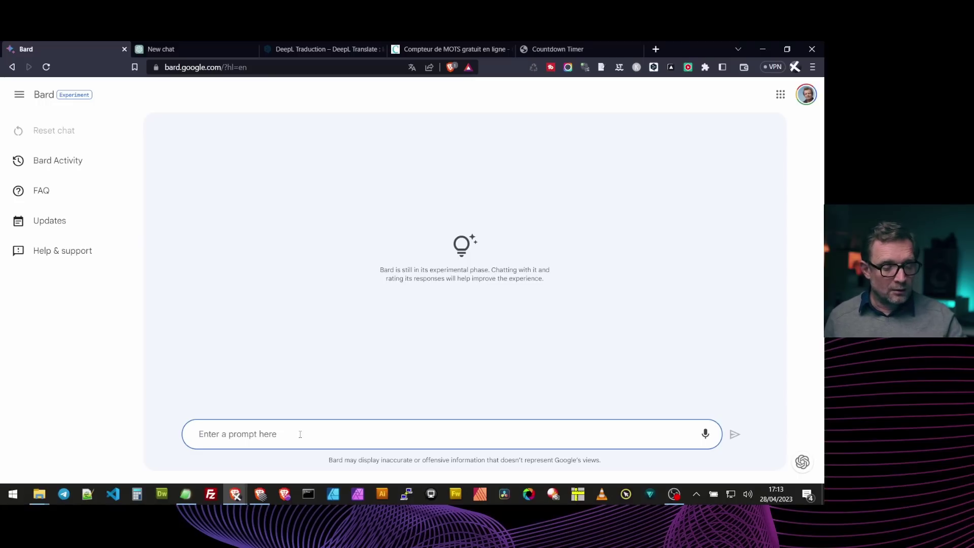
key("ctrl+v")
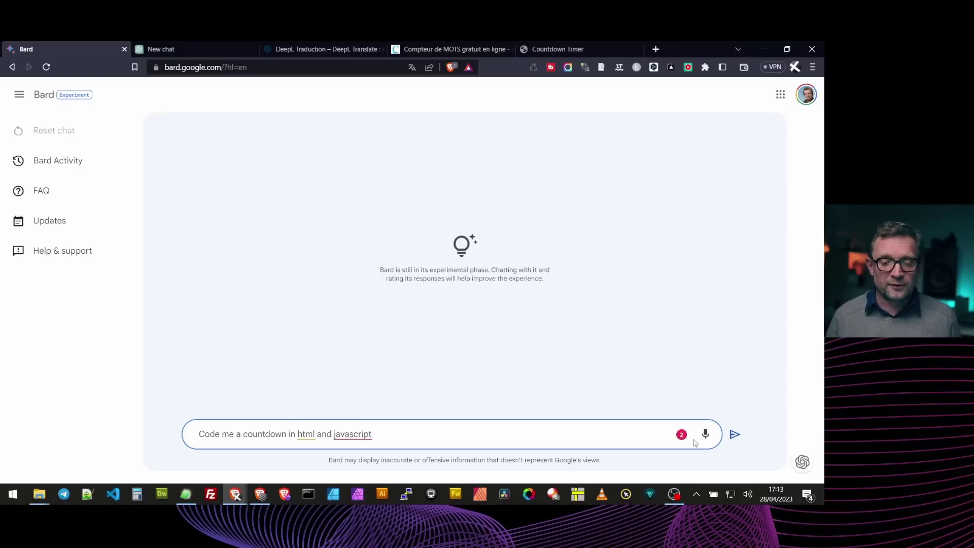
left_click(735, 435)
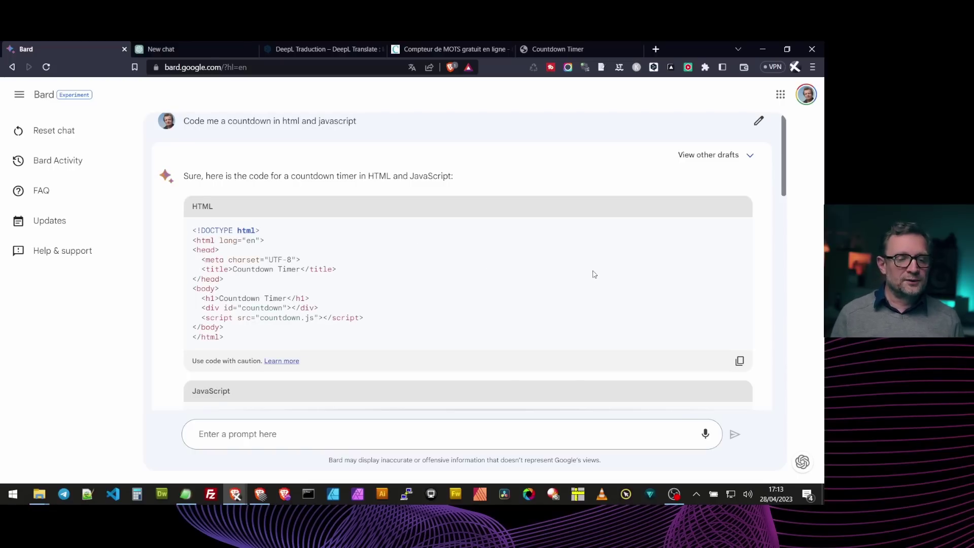
Examine Bard's countdown answer: the HTML and JavaScript code, the endDateTime usage example and the cited sources
scroll(578, 277, "down", 1)
scroll(523, 276, "down", 1)
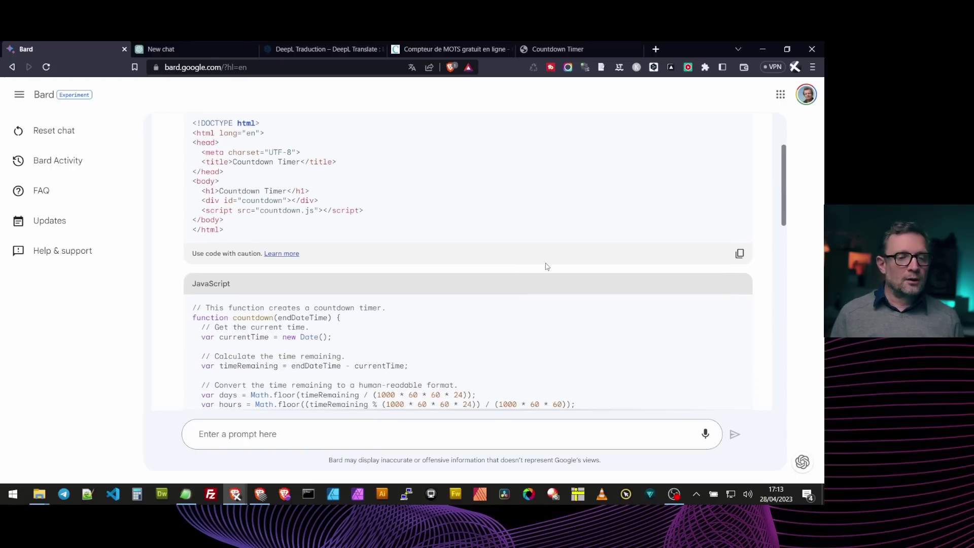
scroll(335, 234, "up", 2)
scroll(385, 289, "down", 7)
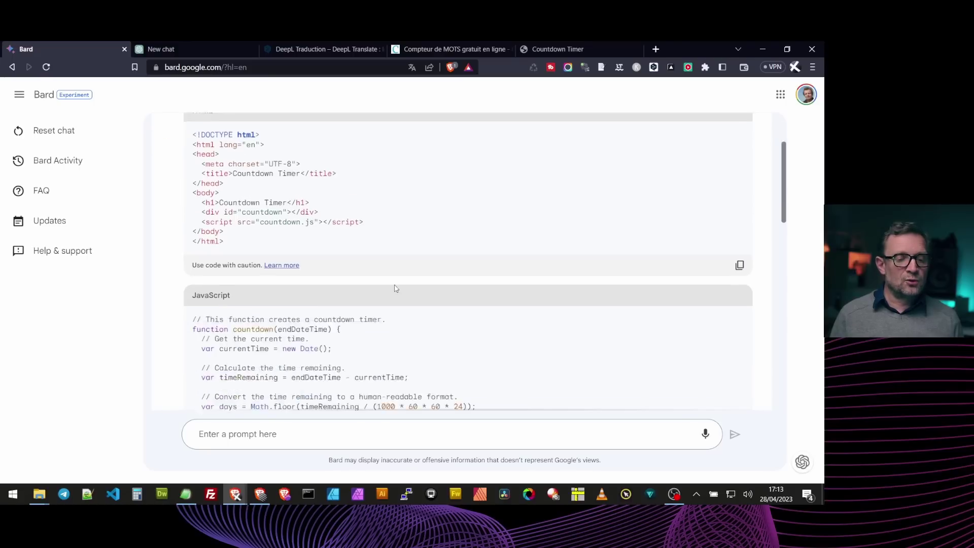
scroll(267, 255, "down", 4)
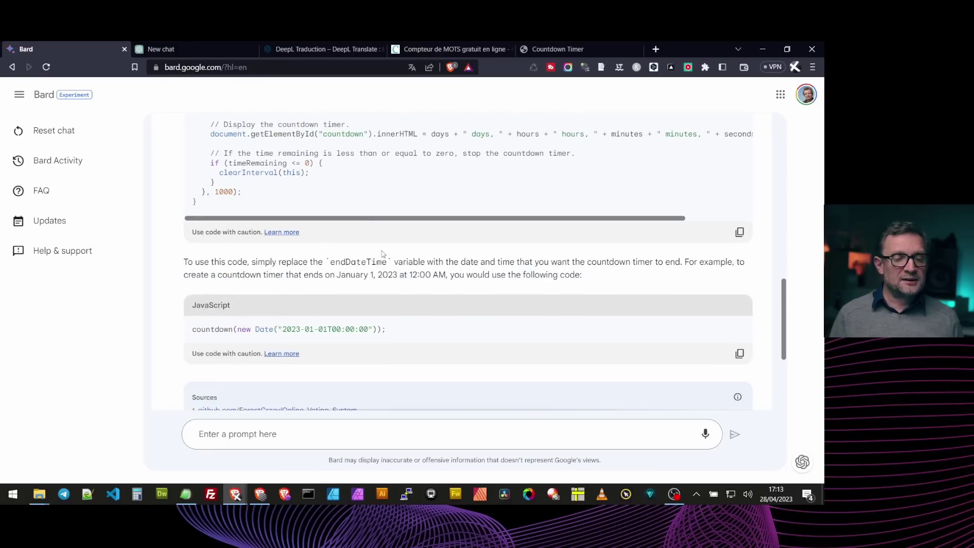
scroll(376, 219, "up", 5)
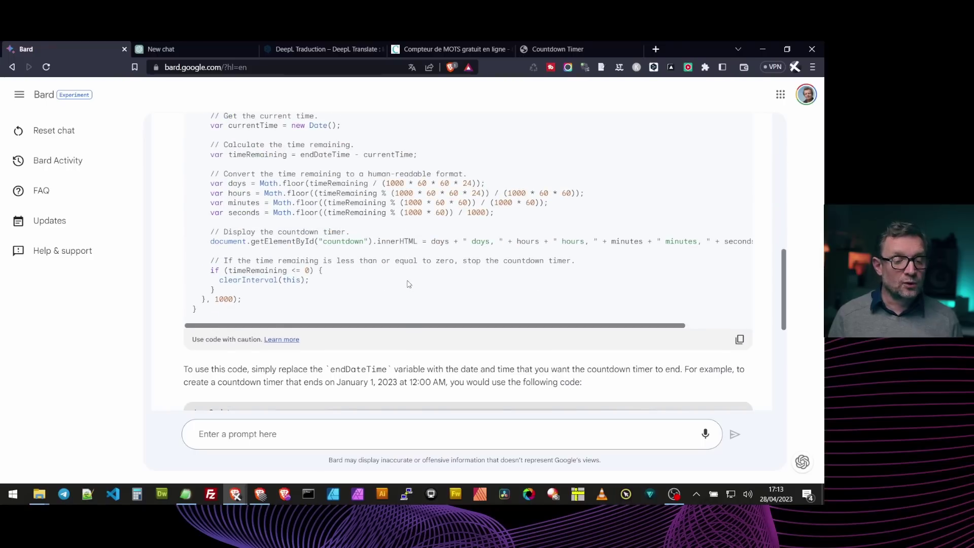
scroll(408, 284, "down", 2)
scroll(409, 282, "down", 3)
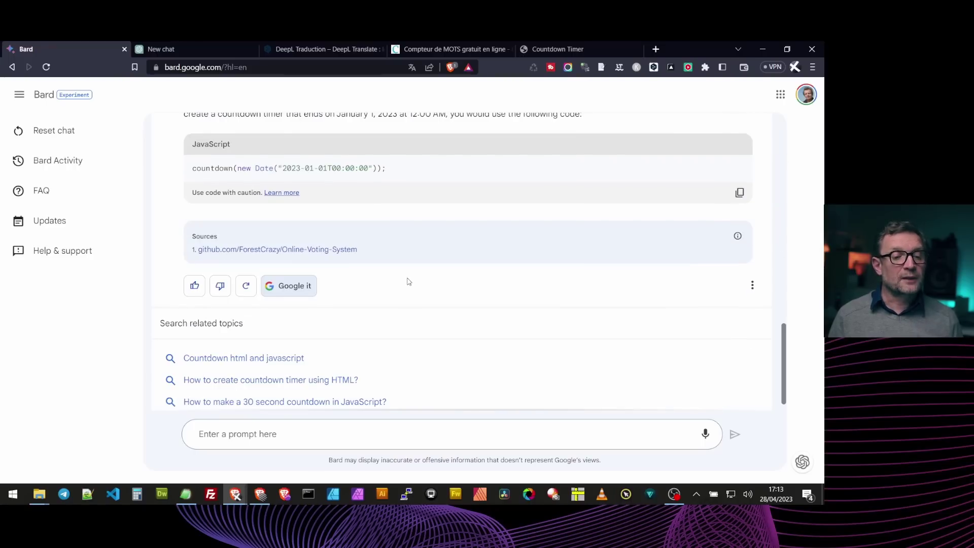
Look back over Bard's countdown code and view its result in the local Countdown Timer page, index.html
scroll(409, 282, "up", 15)
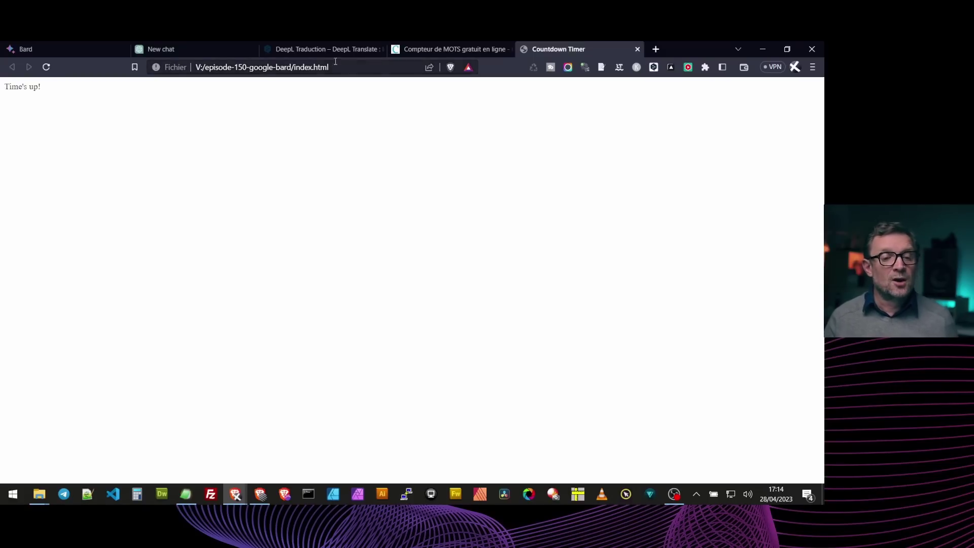
left_click(533, 69)
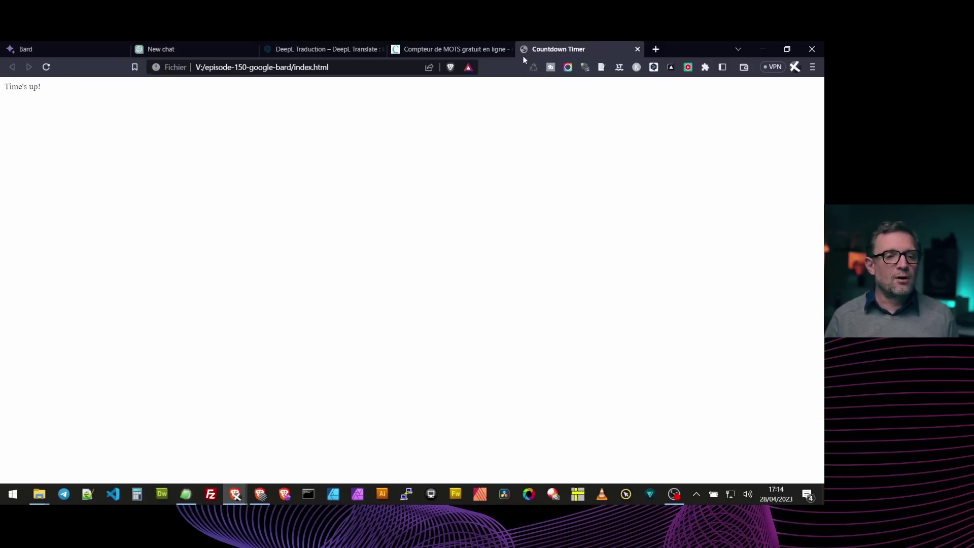
Submit the prompt "Codez-moi un compte à rebours en html et javascript" in a new ChatGPT chat with the default GPT-3.5 model
left_click(185, 50)
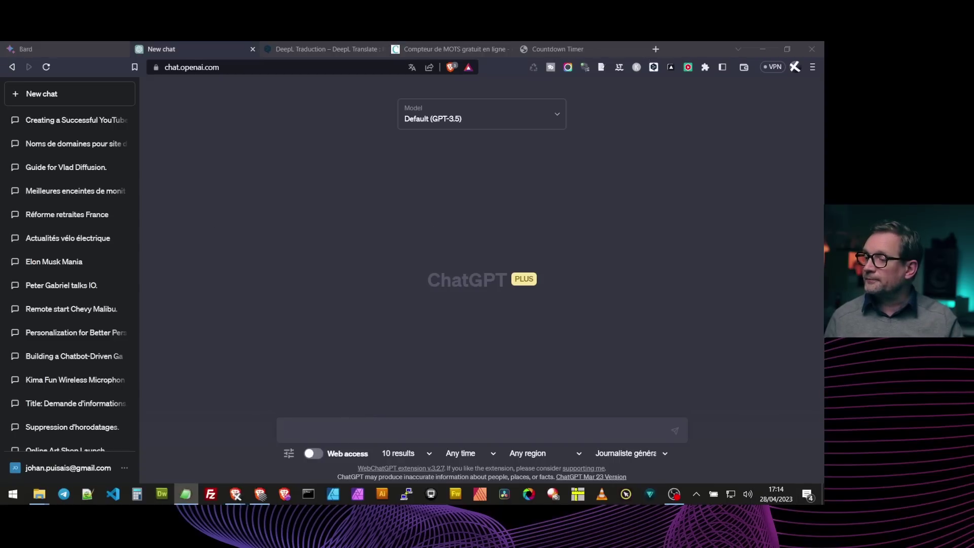
left_click(402, 429)
type("Codez-moi un compte à rebours en html et javascript")
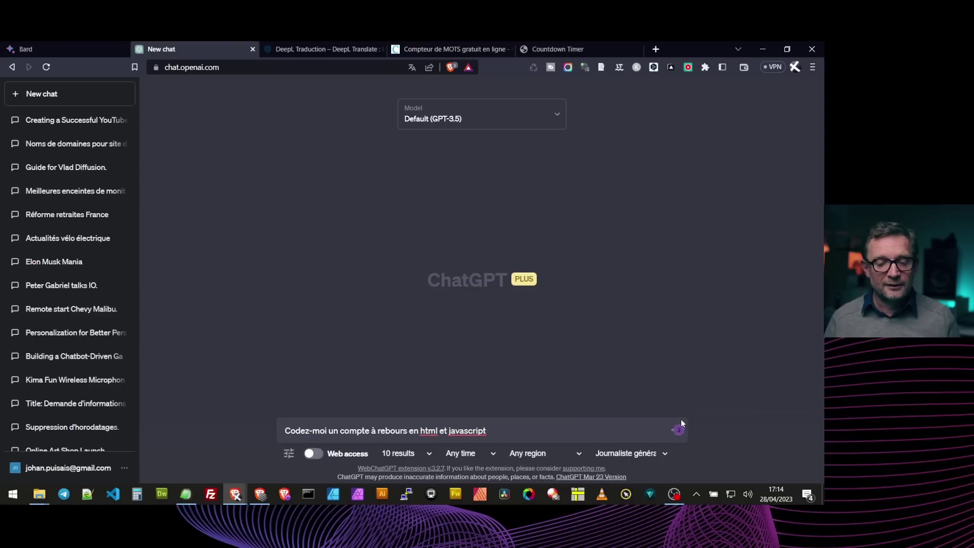
left_click(681, 426)
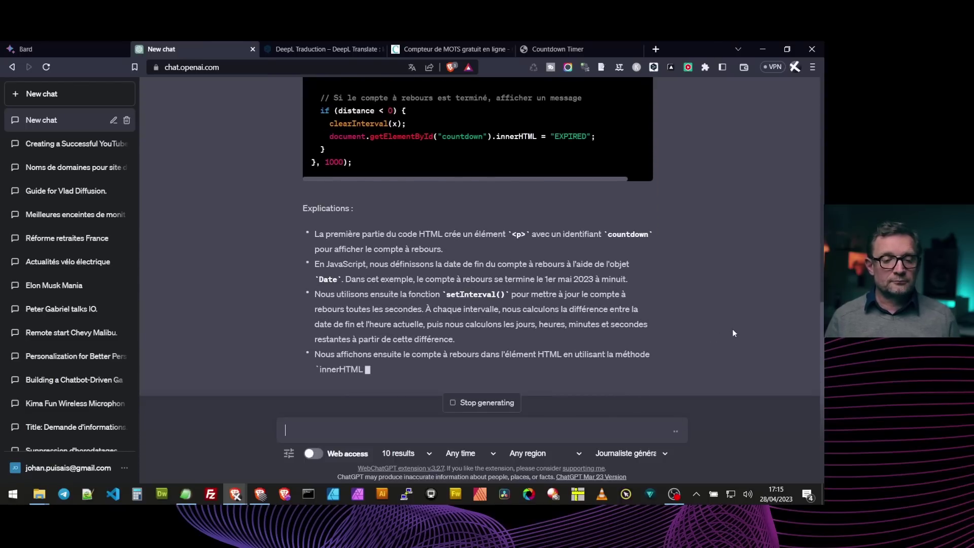
Examine ChatGPT's countdown answer: the JavaScript code with its comments and the explanations below it
scroll(732, 332, "up", 5)
scroll(732, 333, "down", 3)
scroll(732, 333, "up", 5)
scroll(732, 333, "down", 4)
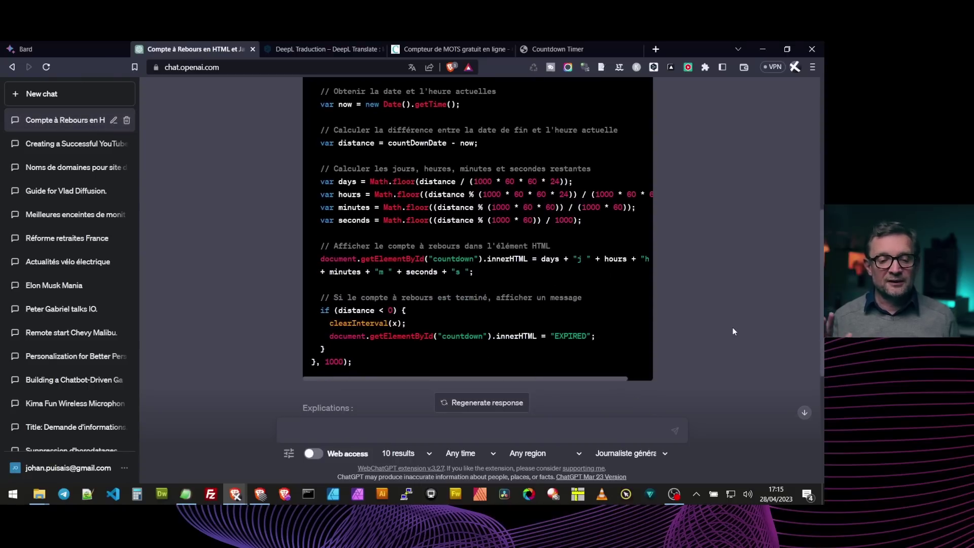
scroll(738, 327, "down", 4)
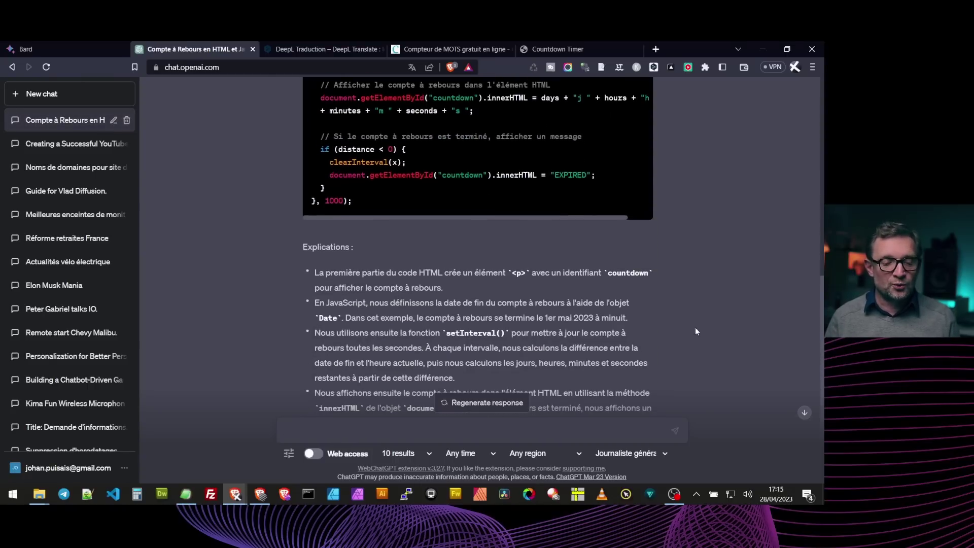
scroll(564, 333, "down", 1)
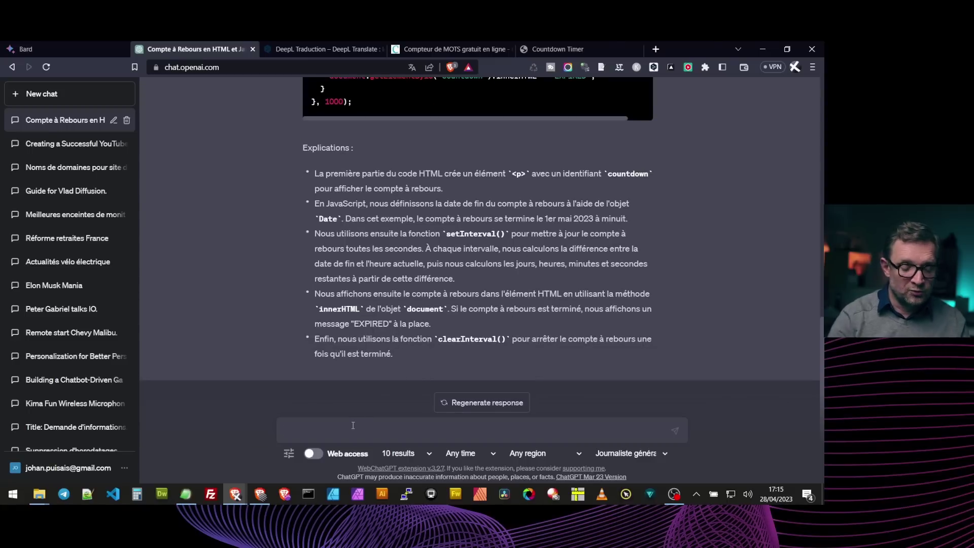
Send ChatGPT the follow-up prompt "intègre moi cela dans une page html"
type("intègr")
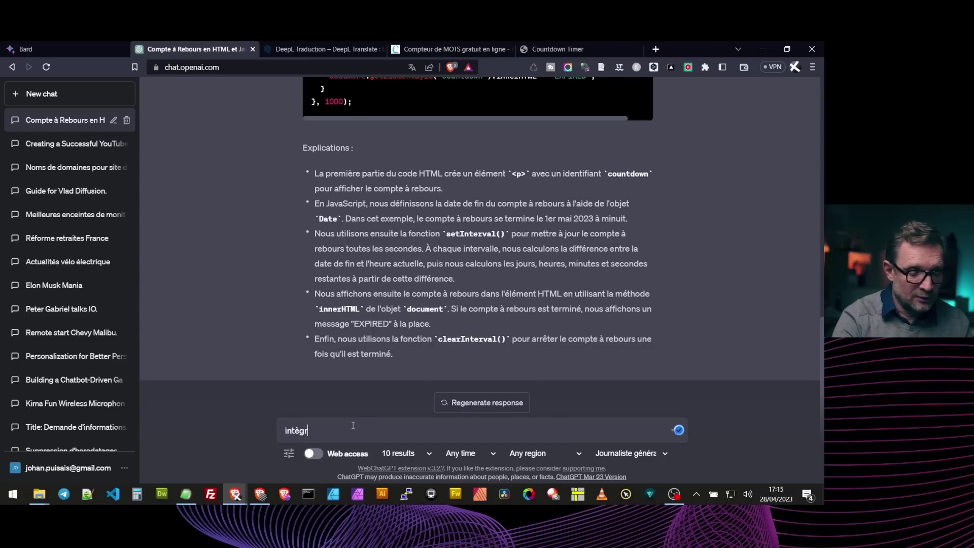
type("e moi")
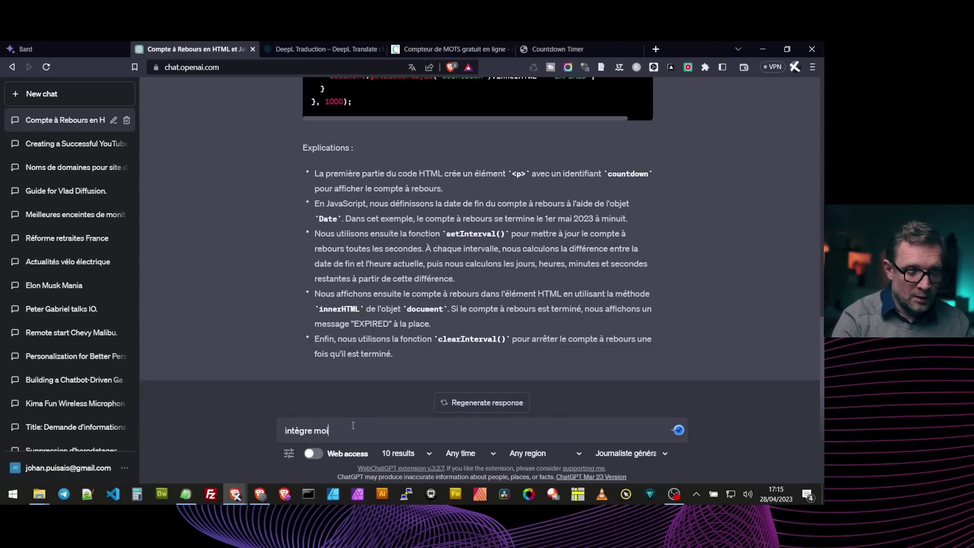
type(" cela d")
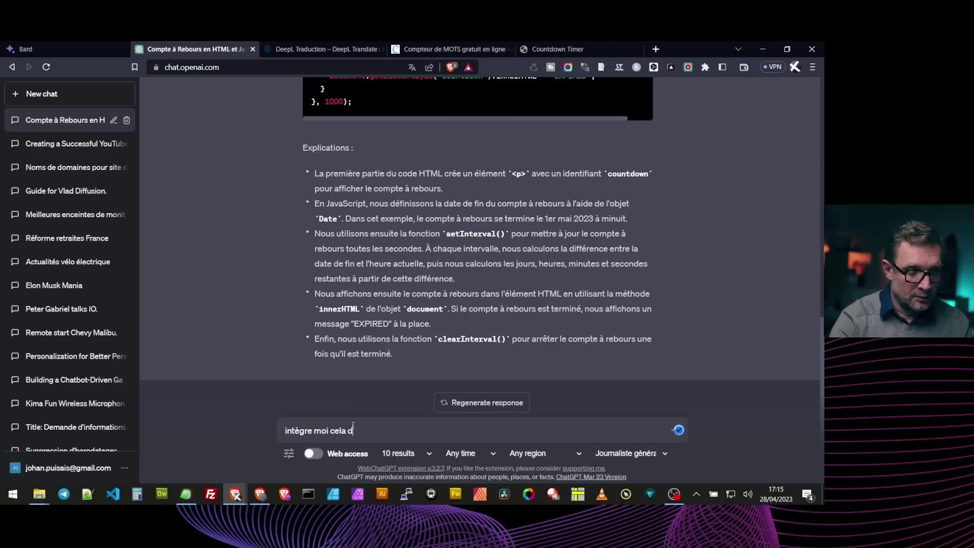
type("ans une page html")
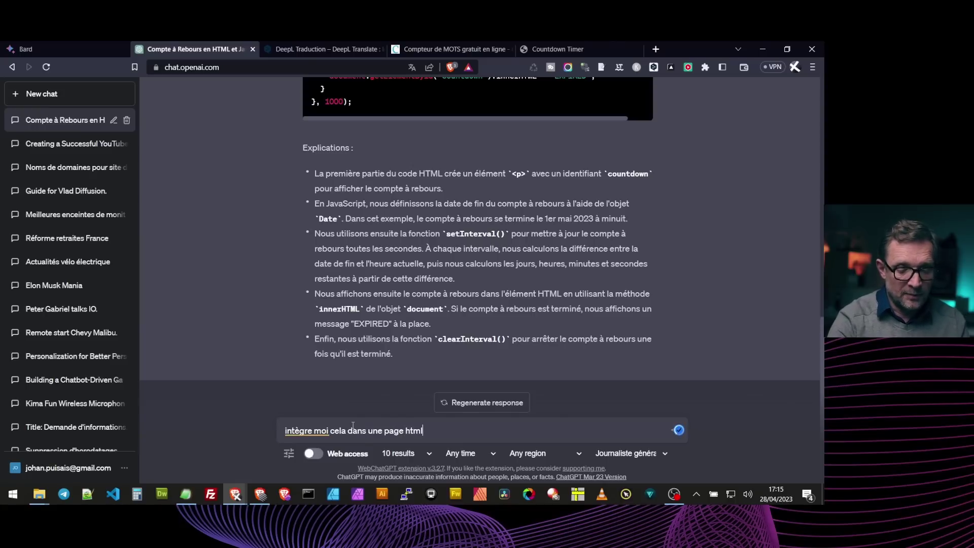
key("Return")
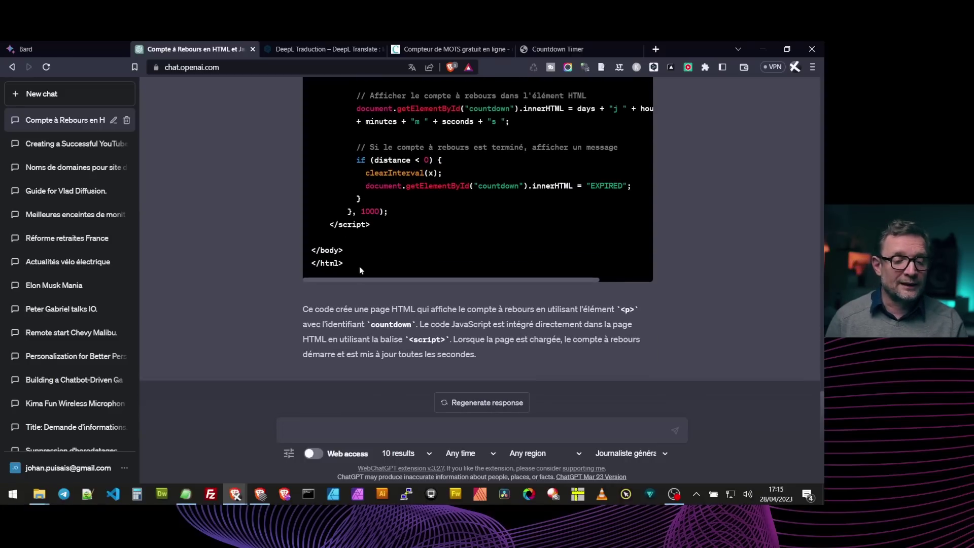
Select the complete HTML page code in ChatGPT's latest answer, from the DOCTYPE line to the closing html tag, and switch to another open application
left_click_drag(355, 268, 310, 246)
scroll(335, 238, "up", 10)
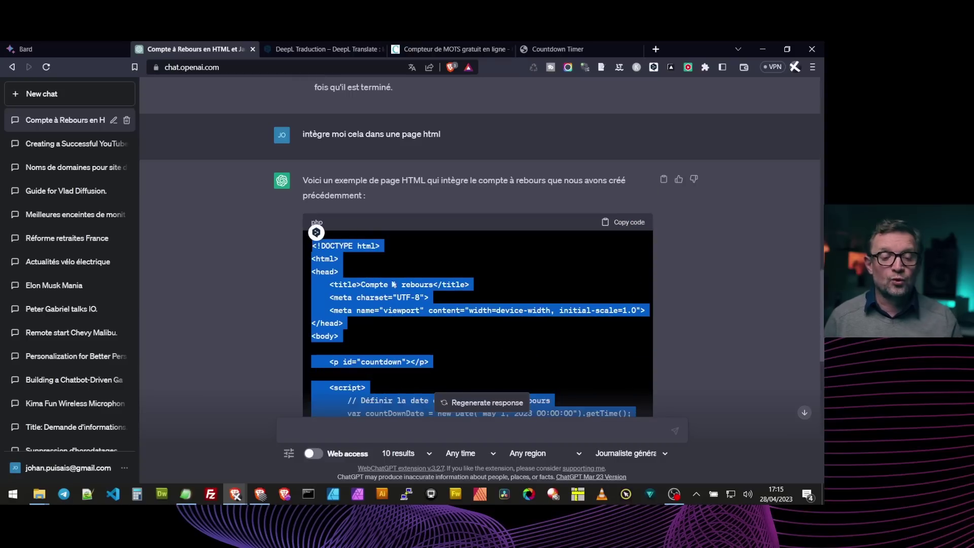
left_click(186, 498)
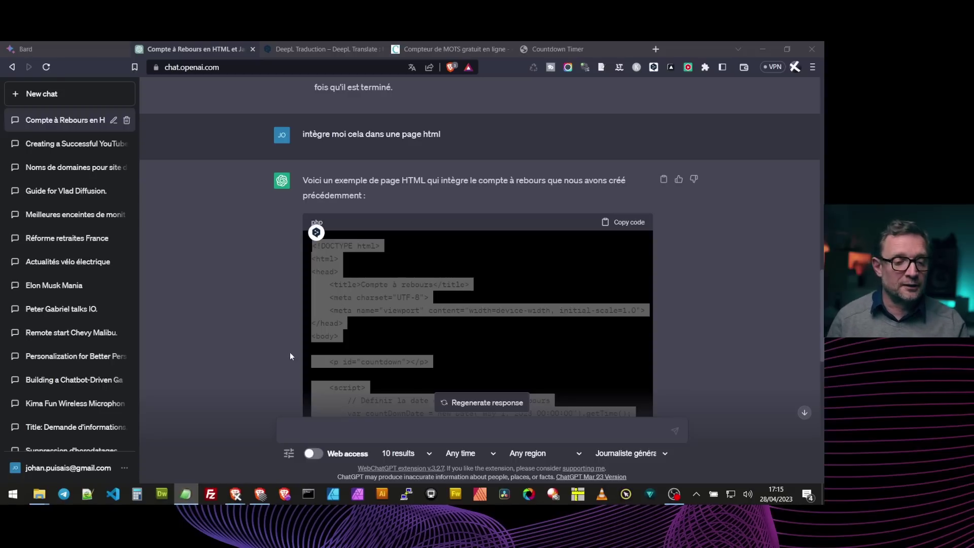